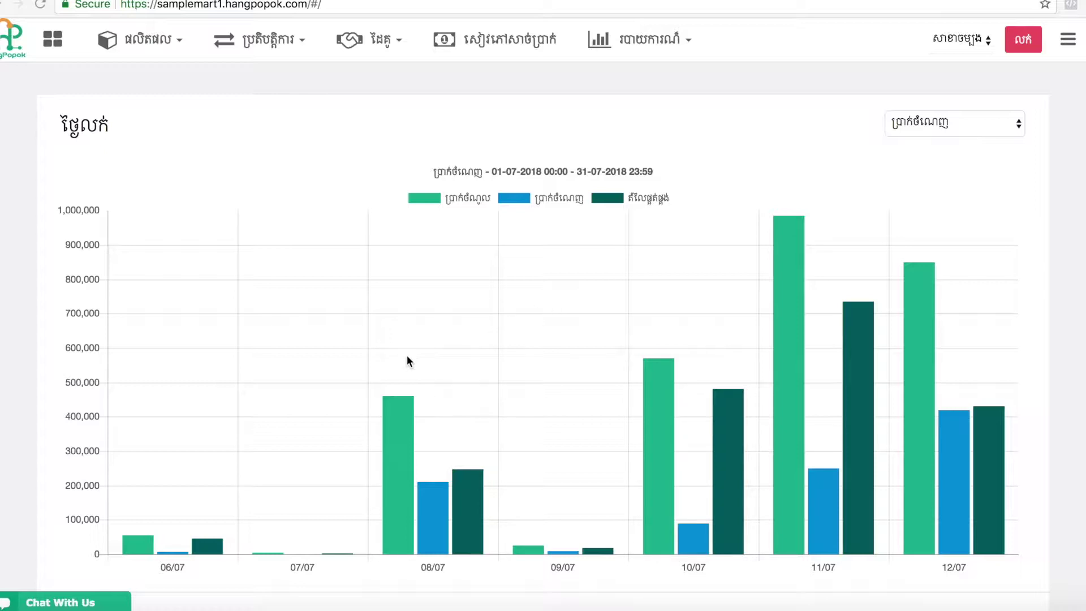
Go to the Customers list under Partners and start a new customer form.
{"action": "left_click", "coordinate": [382, 39]}
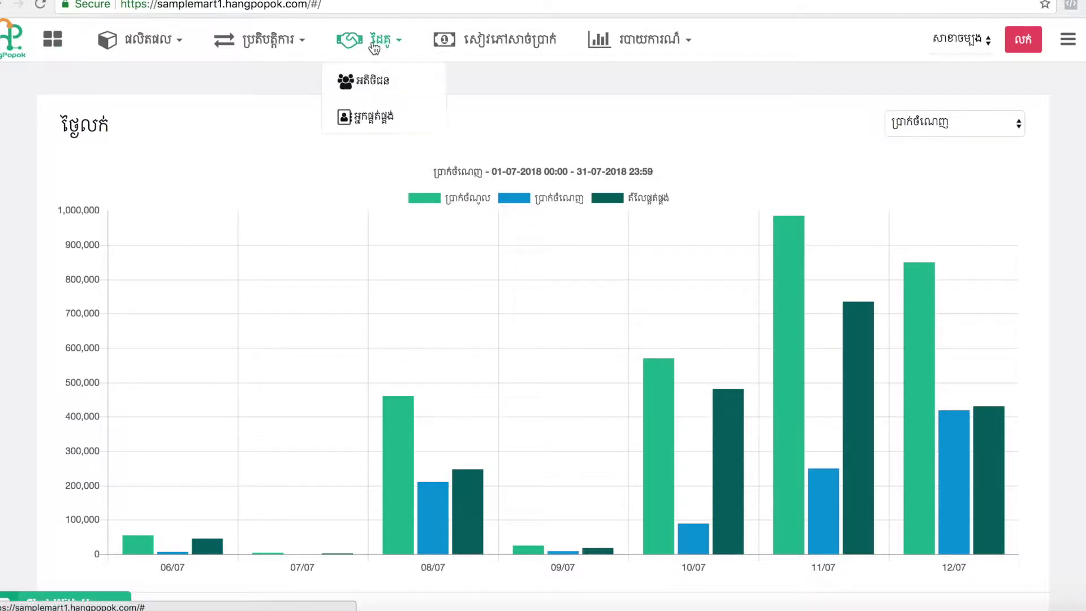
{"action": "left_click", "coordinate": [375, 82]}
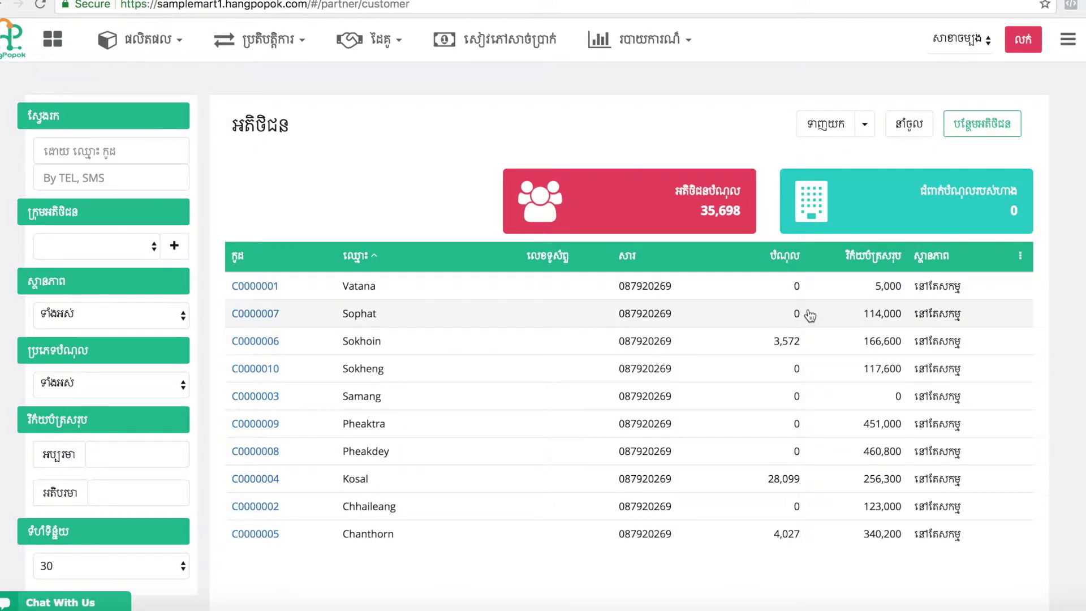
{"action": "left_click", "coordinate": [985, 126]}
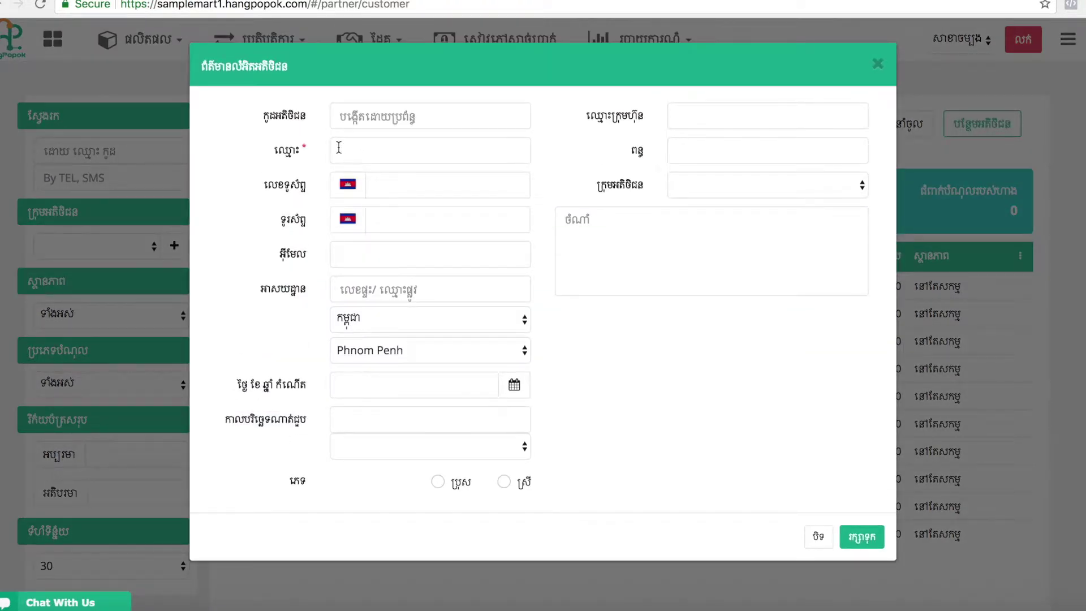
Save a male customer with the customer's name and phone number, then go to the Sell screen.
{"action": "left_click", "coordinate": [339, 147]}
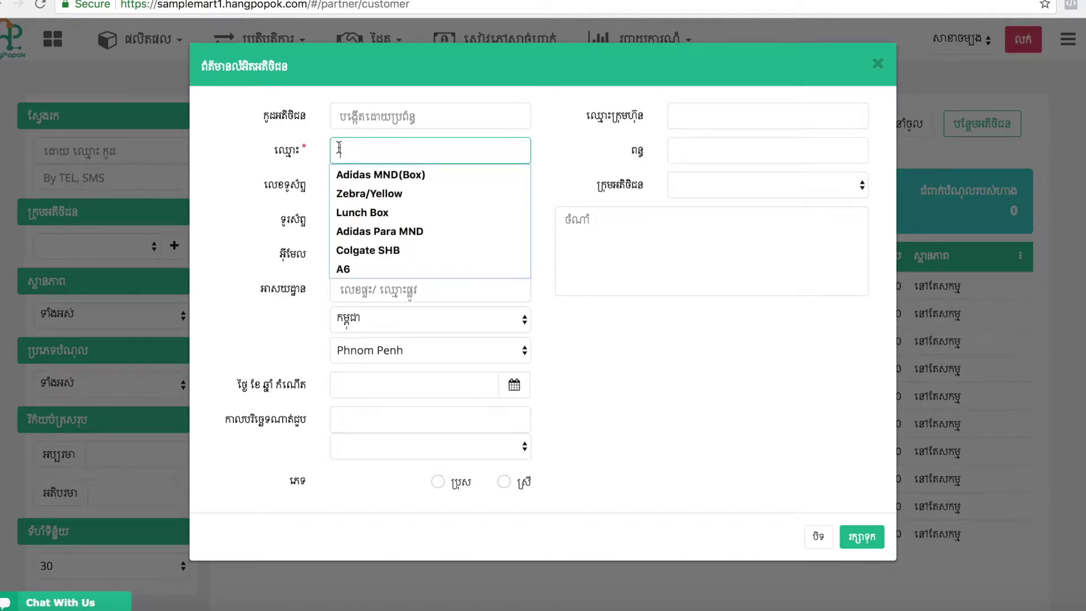
{"action": "type", "text": "Steve"}
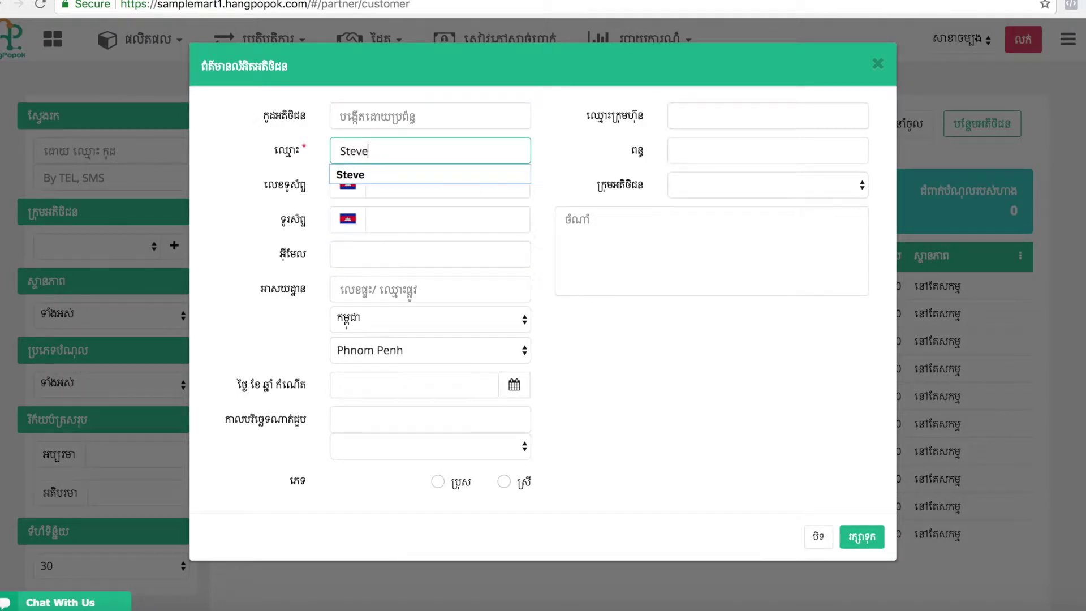
{"action": "left_click", "coordinate": [420, 173]}
{"action": "left_click", "coordinate": [397, 193]}
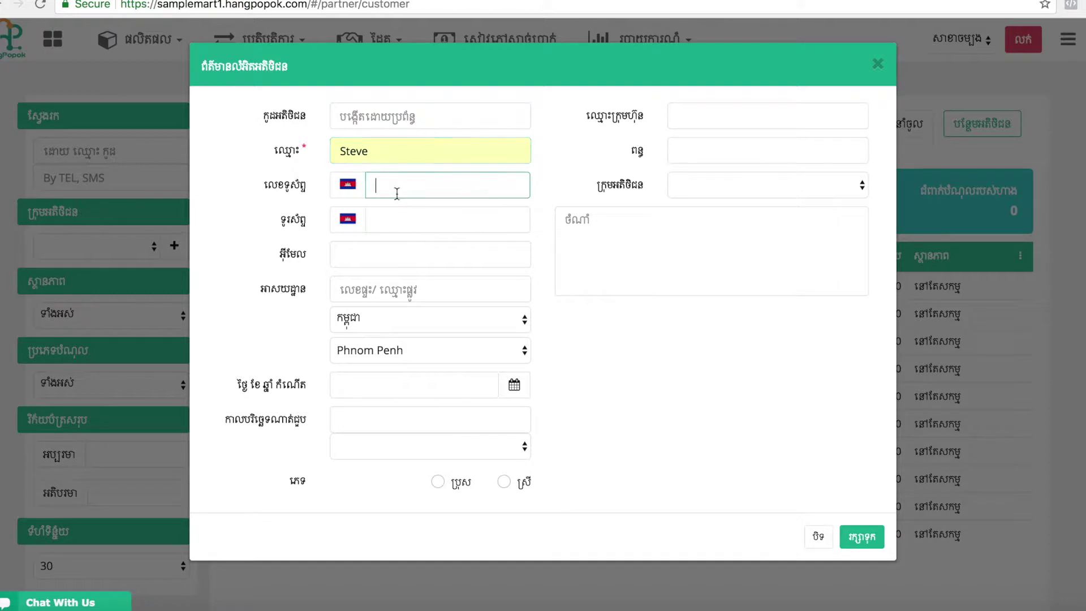
{"action": "type", "text": "089832923"}
{"action": "left_click", "coordinate": [437, 481]}
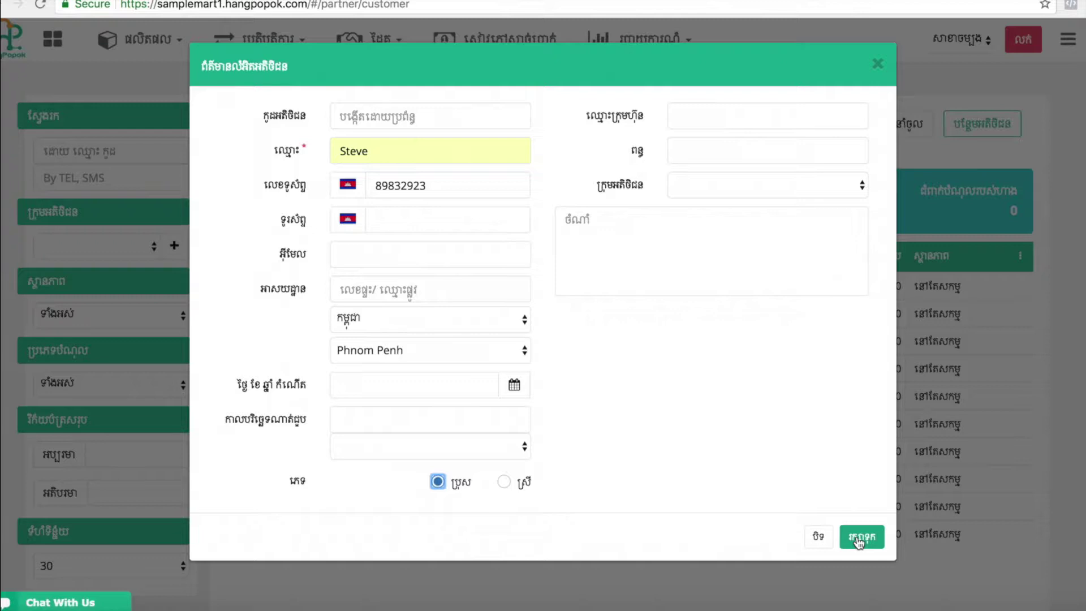
{"action": "left_click", "coordinate": [858, 541]}
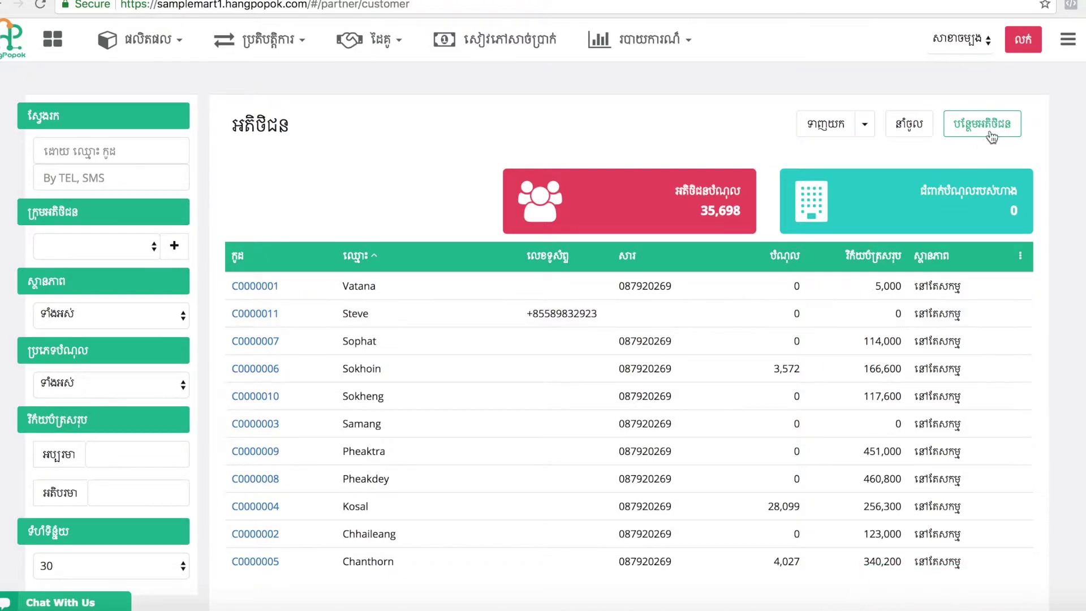
{"action": "left_click", "coordinate": [1026, 43]}
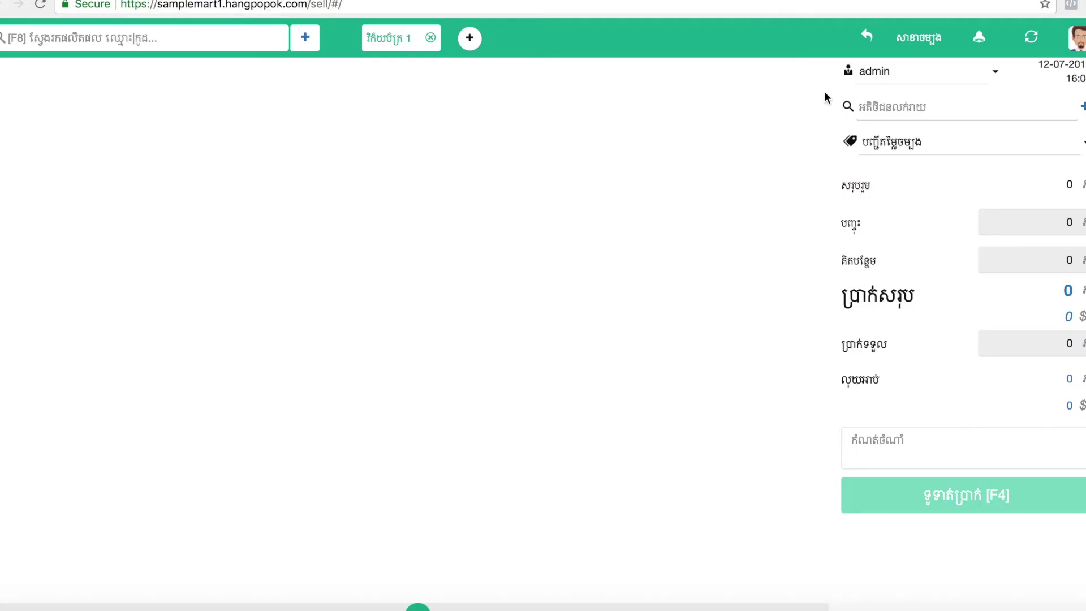
Assign the new customer to the sale and add 3 miranda orange.
{"action": "left_click", "coordinate": [990, 105]}
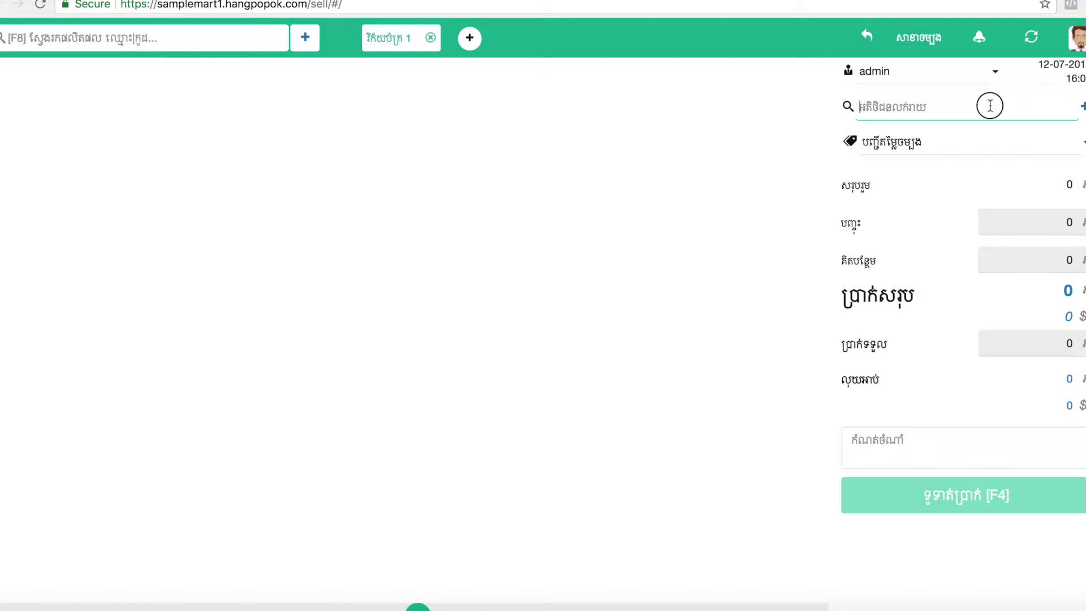
{"action": "type", "text": "ste"}
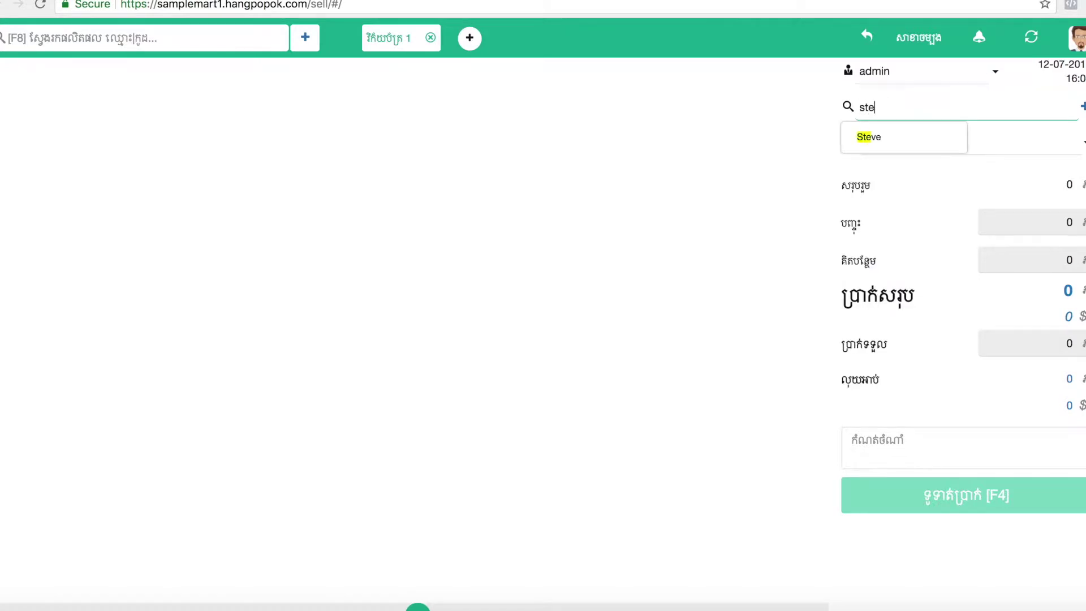
{"action": "left_click", "coordinate": [931, 132]}
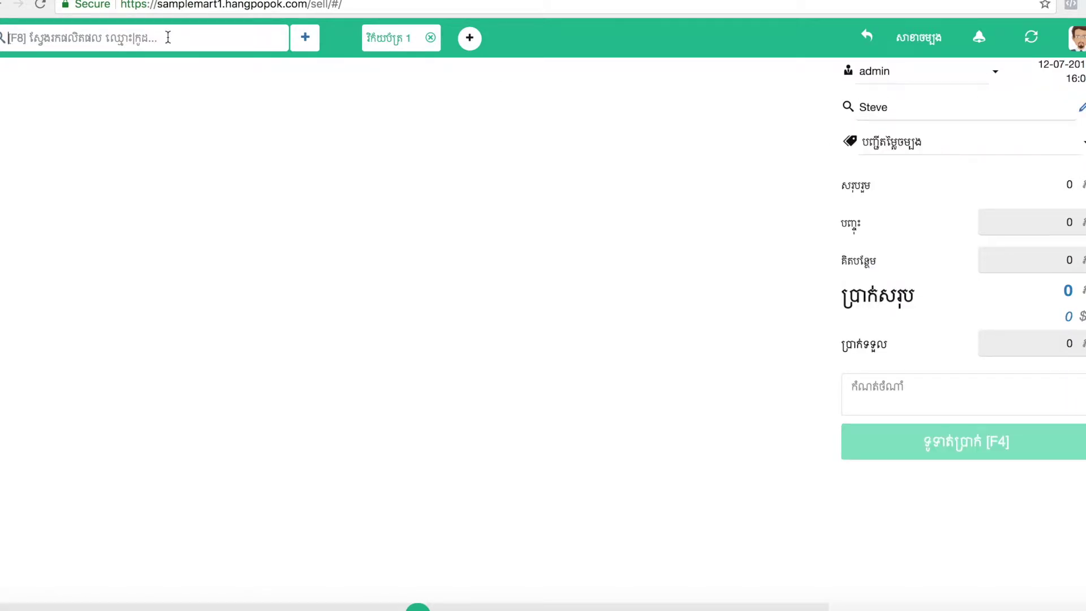
{"action": "type", "text": "h"}
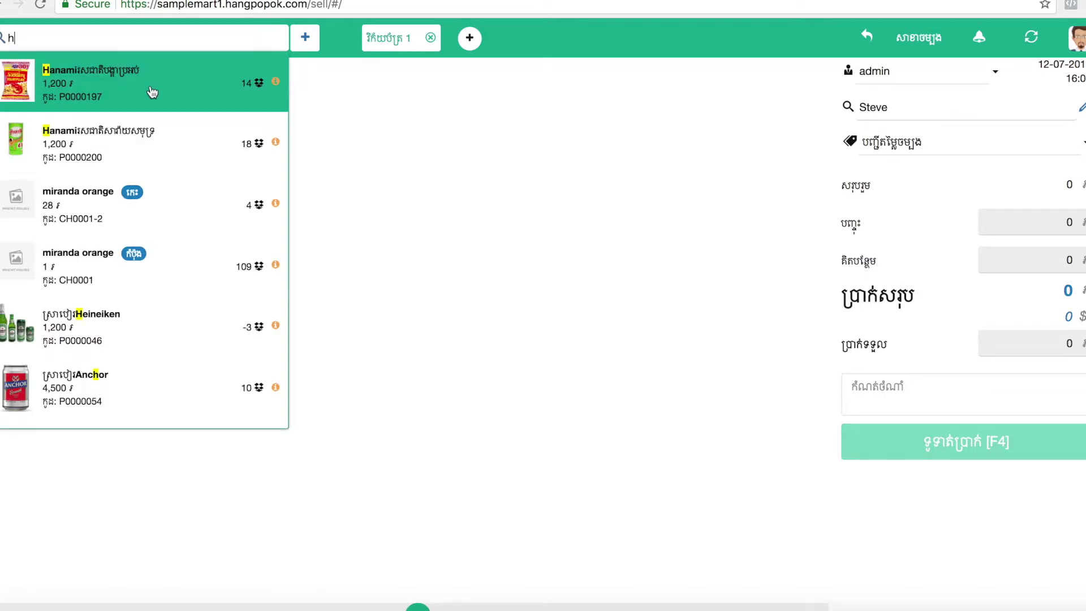
{"action": "left_click", "coordinate": [122, 194]}
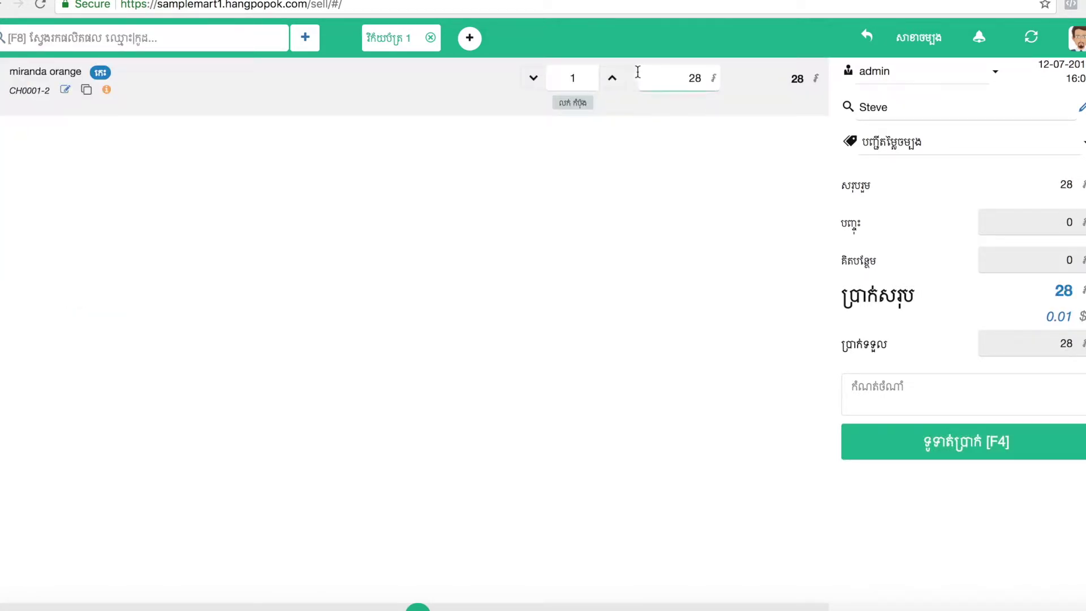
{"action": "left_click", "coordinate": [617, 82]}
{"action": "left_click", "coordinate": [618, 82]}
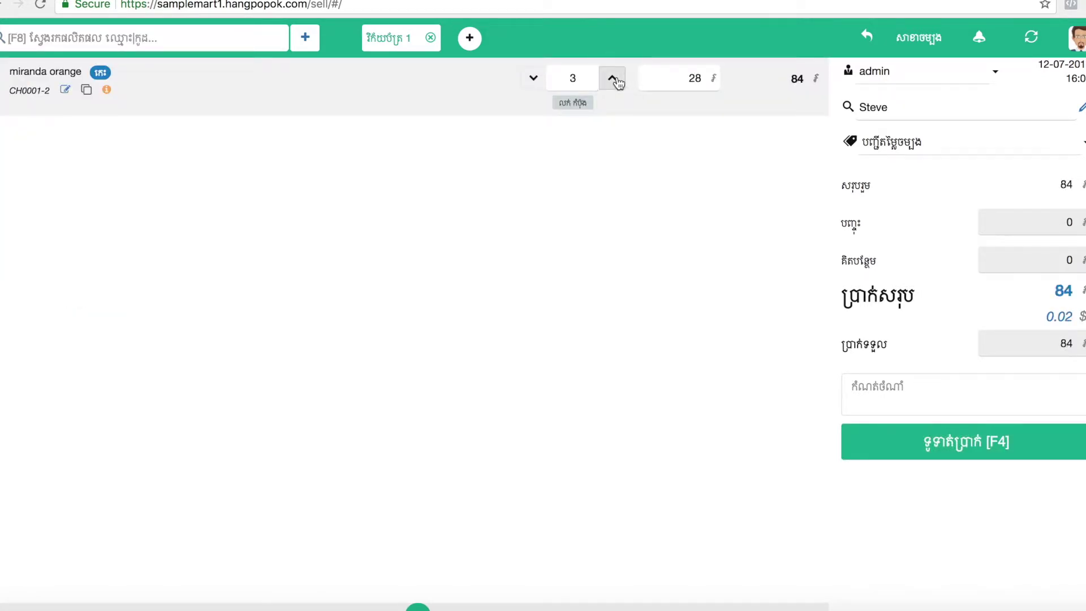
Add the 3,300 Myojo product with quantity 10.
{"action": "left_click", "coordinate": [72, 40]}
{"action": "type", "text": "j"}
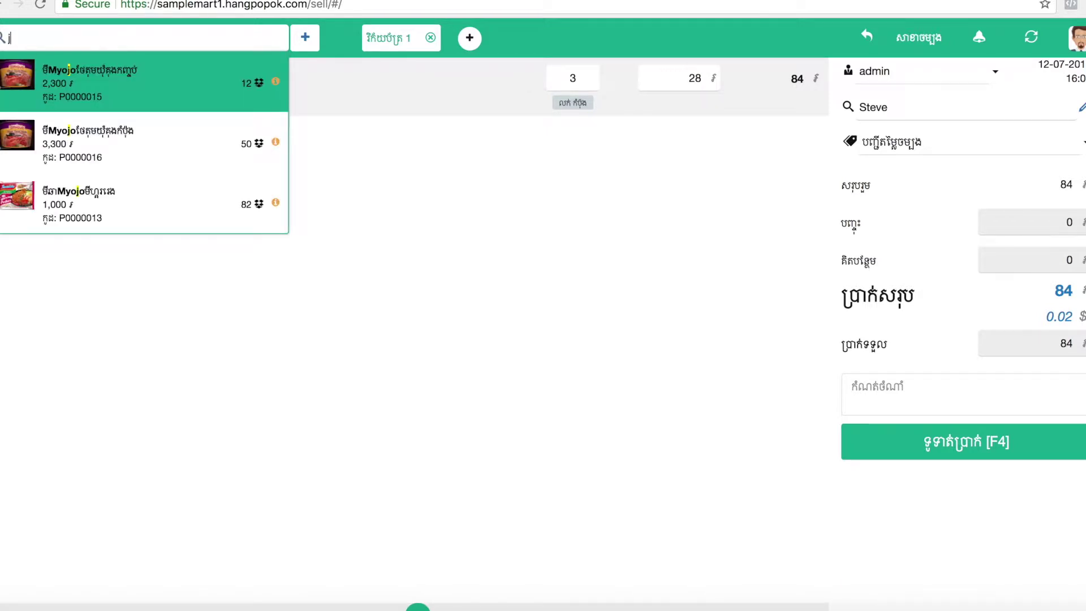
{"action": "left_click", "coordinate": [85, 162]}
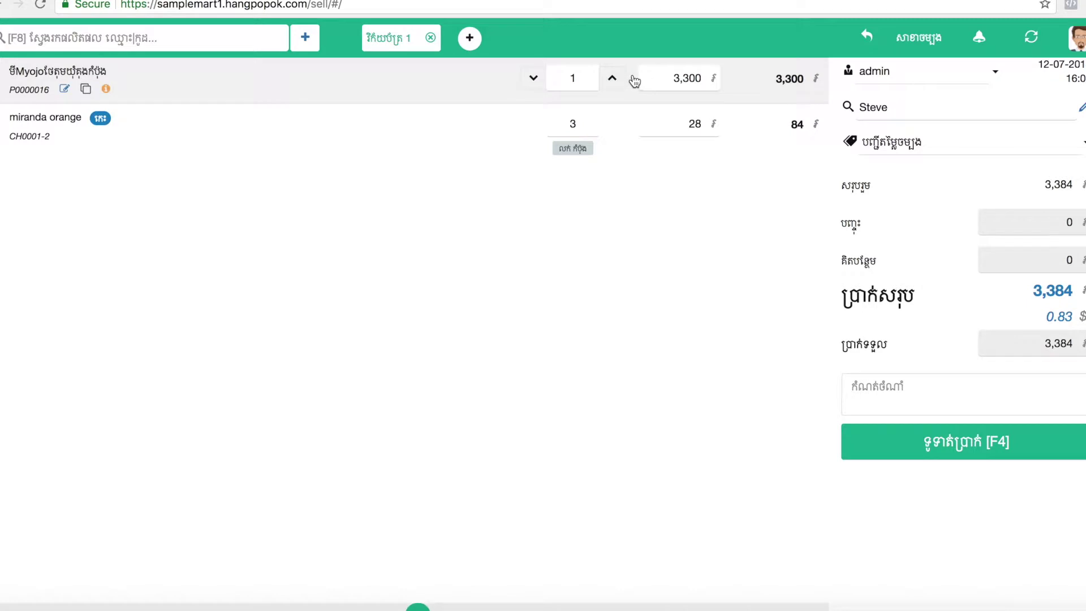
{"action": "left_click", "coordinate": [612, 78]}
{"action": "left_click", "coordinate": [612, 78]}
{"action": "left_click", "coordinate": [613, 78]}
{"action": "left_click", "coordinate": [613, 79]}
{"action": "left_click", "coordinate": [614, 79]}
{"action": "left_click", "coordinate": [613, 80]}
{"action": "left_click", "coordinate": [614, 79]}
{"action": "left_click", "coordinate": [613, 79]}
{"action": "left_click", "coordinate": [613, 80]}
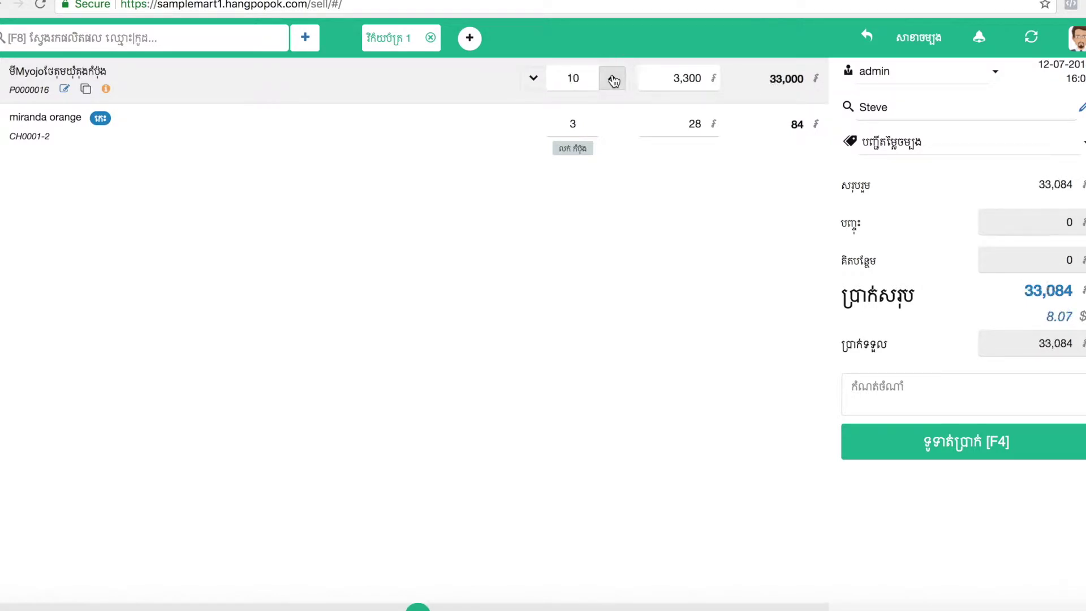
Add 4 Fanta mint at 30,000, bringing the invoice total to 153,084.
{"action": "left_click", "coordinate": [154, 46]}
{"action": "type", "text": "j"}
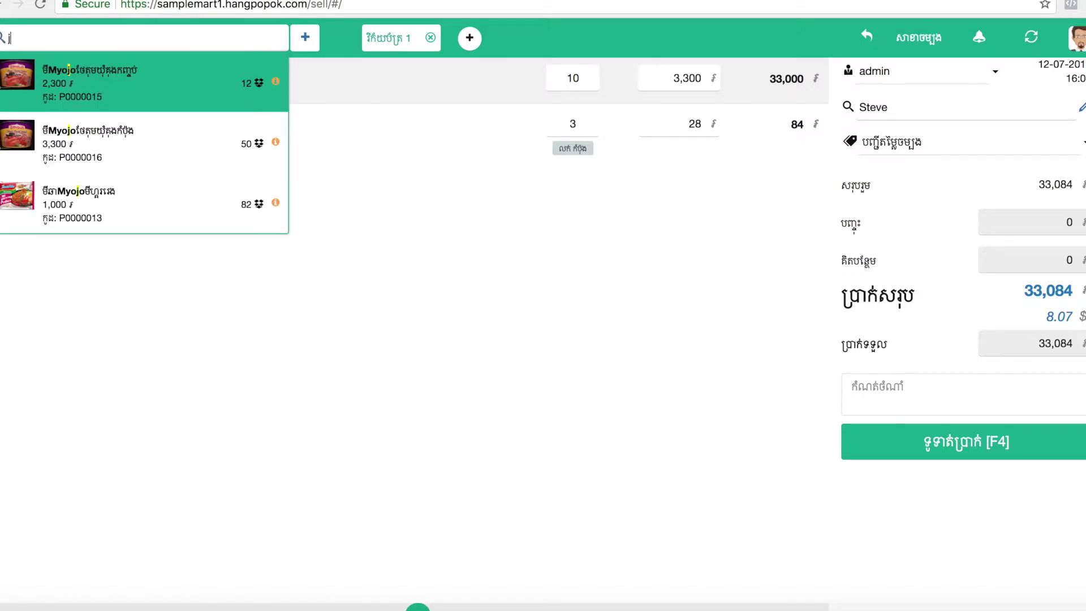
{"action": "key", "text": "BackSpace"}
{"action": "type", "text": "p"}
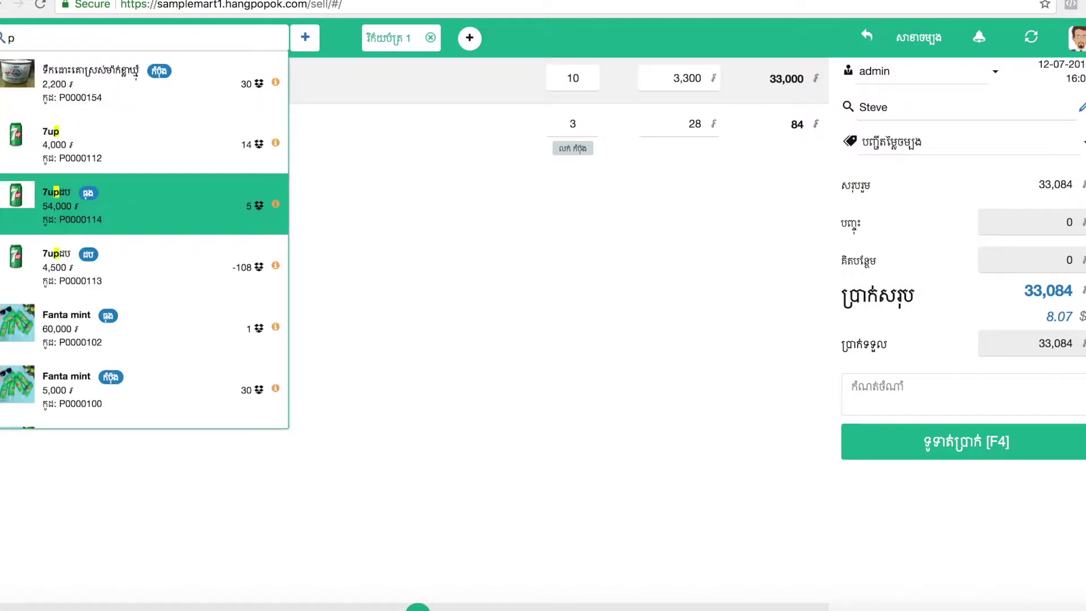
{"action": "scroll", "coordinate": [116, 312], "scroll_direction": "down", "scroll_amount": 3}
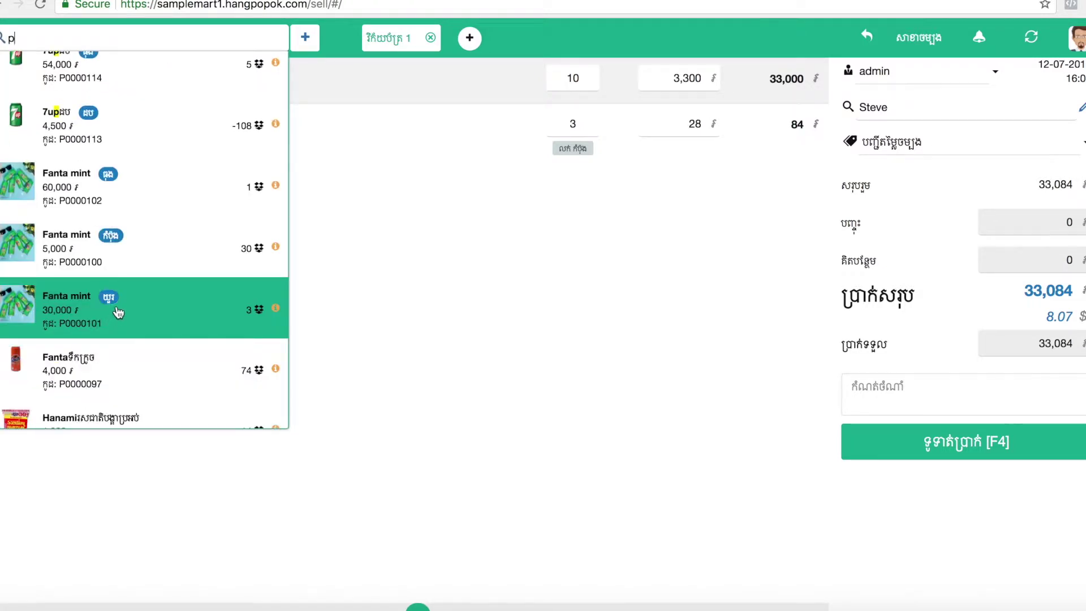
{"action": "left_click", "coordinate": [116, 312]}
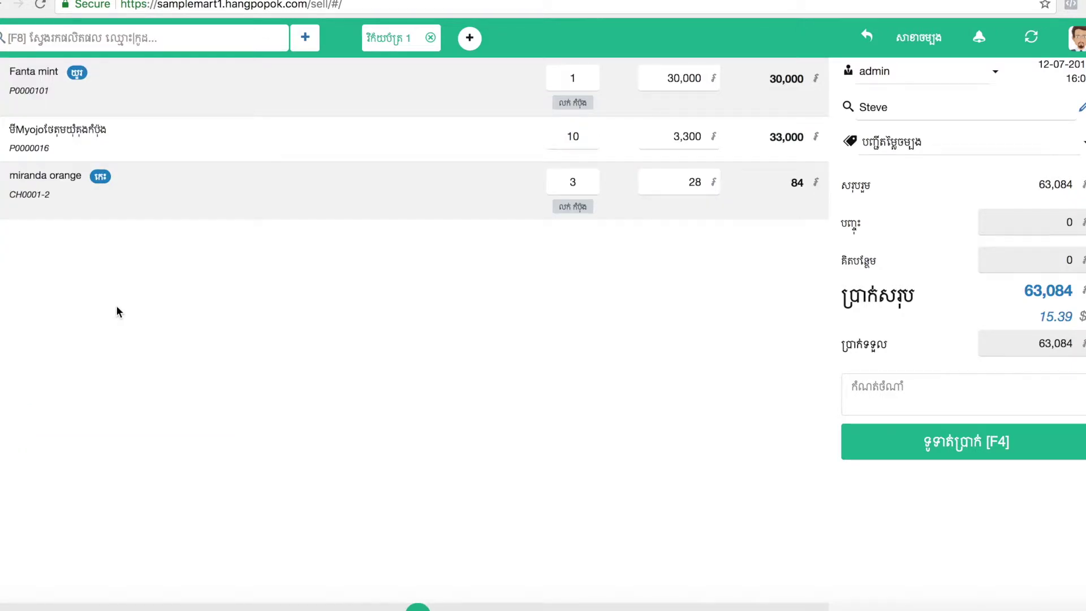
{"action": "left_click", "coordinate": [612, 80]}
{"action": "left_click", "coordinate": [612, 79]}
{"action": "left_click", "coordinate": [611, 80]}
{"action": "left_click_drag", "start_coordinate": [1075, 291], "coordinate": [1017, 289]}
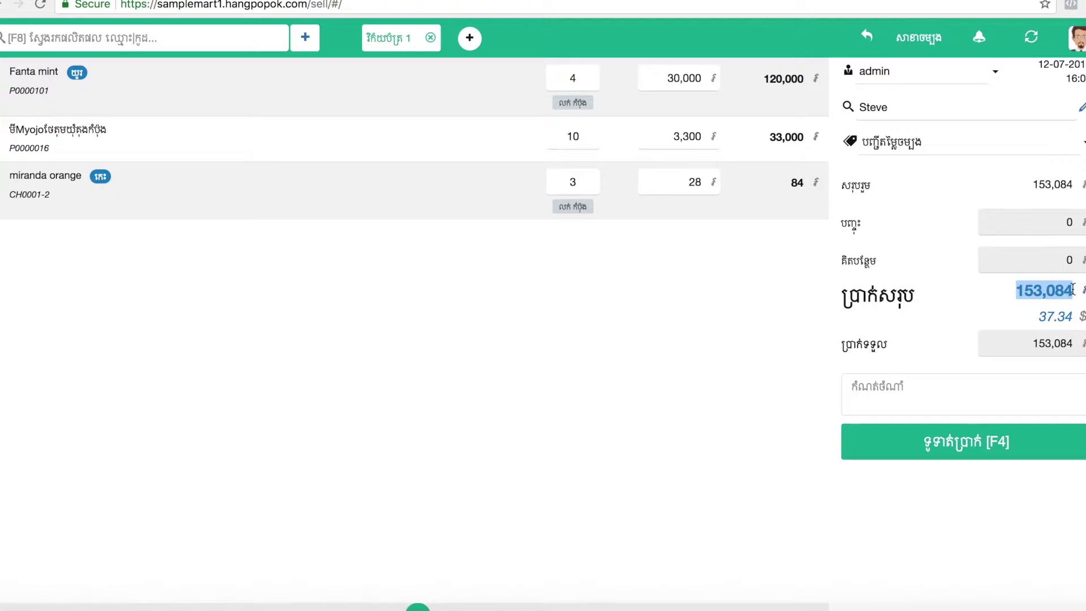
Set the amount received to 50,000 on the keypad.
{"action": "left_click", "coordinate": [1055, 349]}
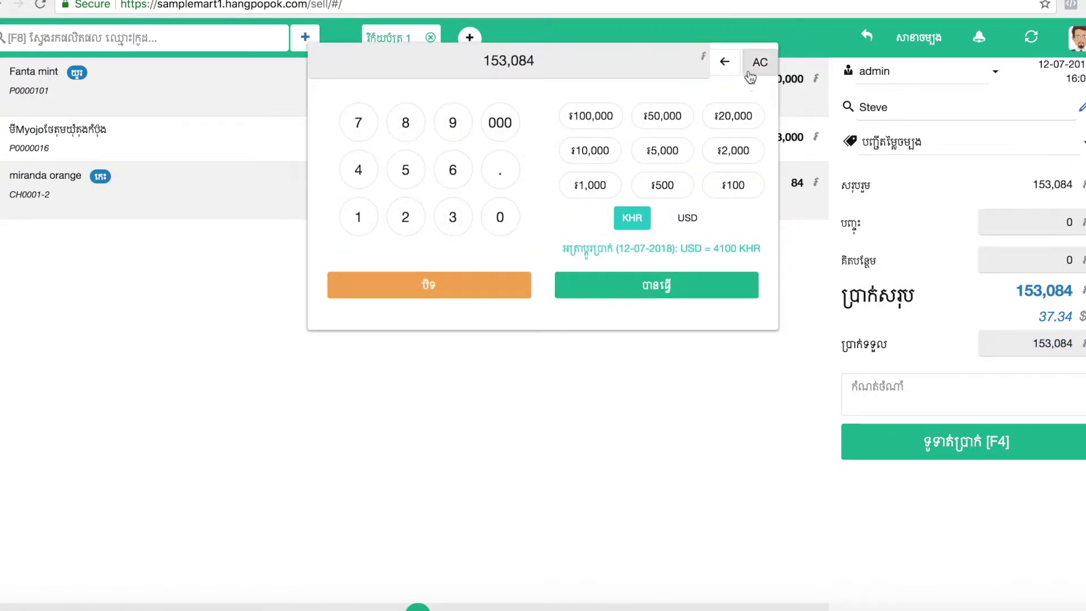
{"action": "left_click", "coordinate": [753, 67]}
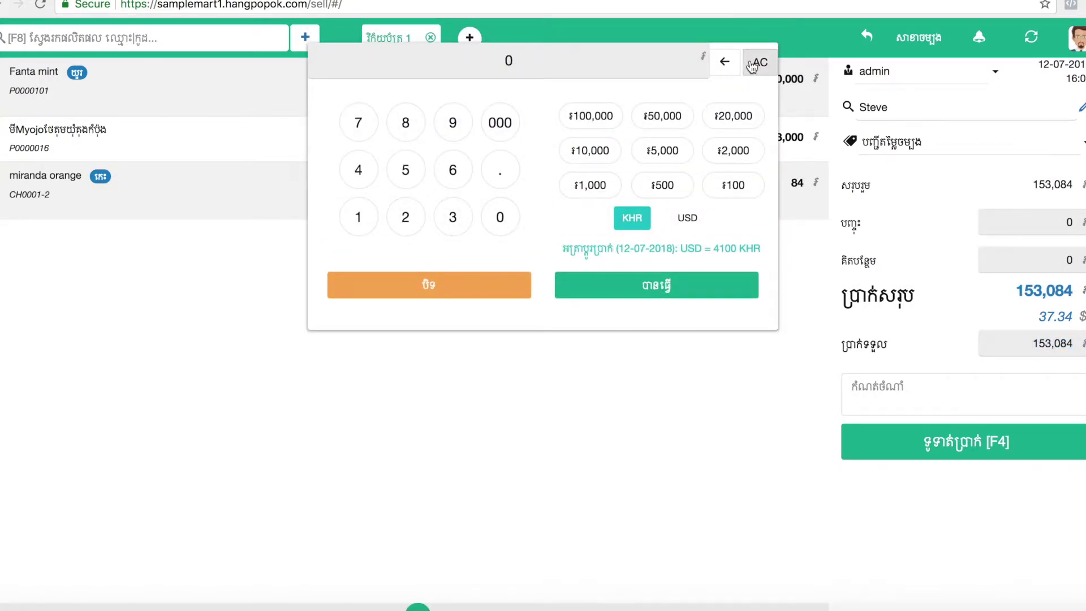
{"action": "left_click", "coordinate": [668, 128]}
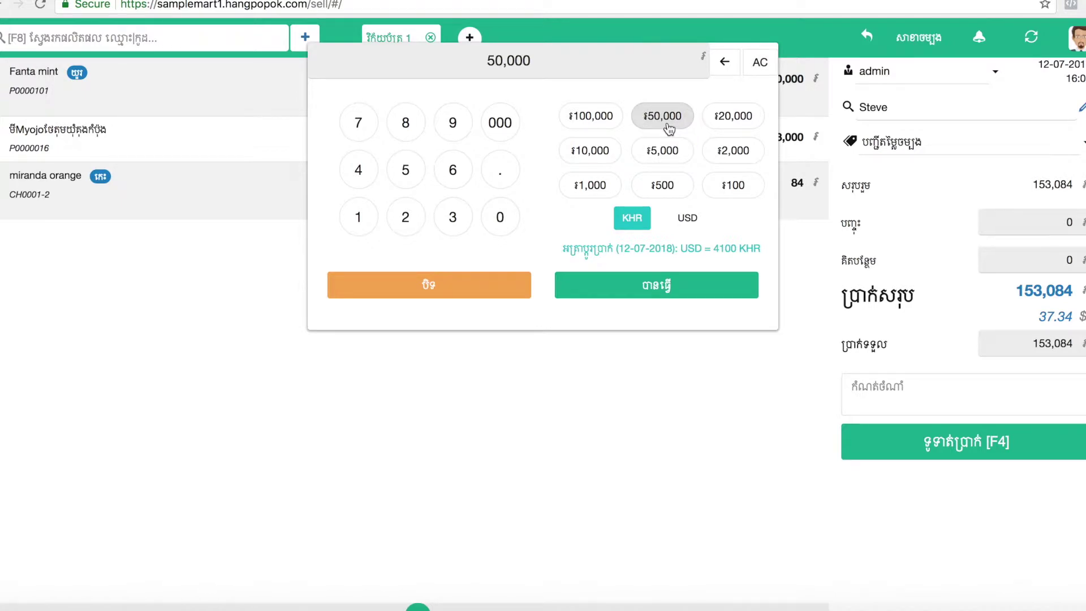
{"action": "left_click", "coordinate": [668, 290]}
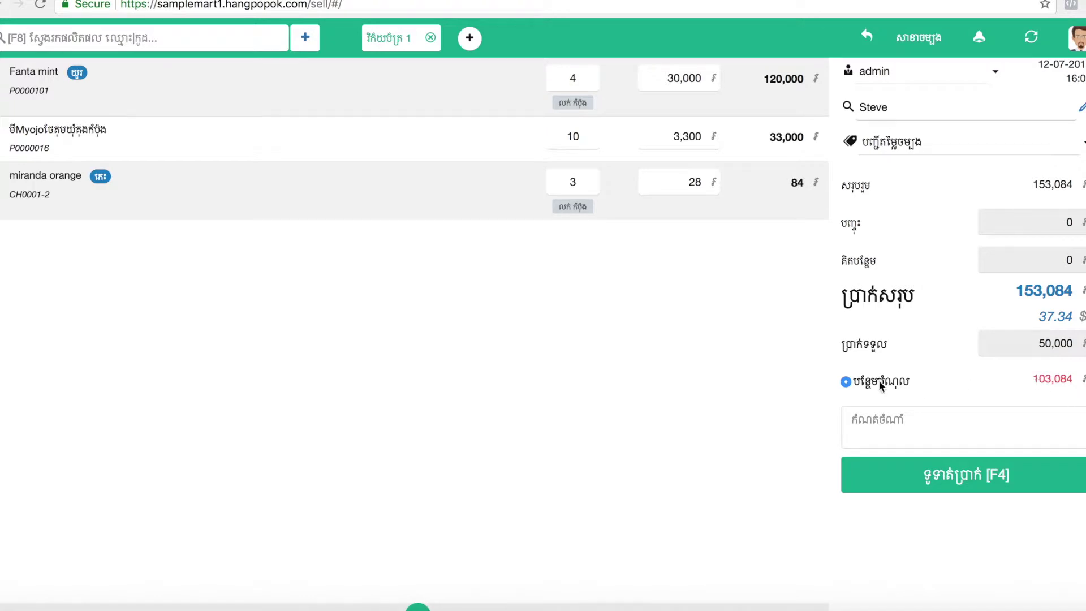
Complete the sale on credit with 103,084 owed, skipping the receipt print.
{"action": "left_click_drag", "start_coordinate": [1028, 379], "coordinate": [1075, 378]}
{"action": "left_click", "coordinate": [1075, 379]}
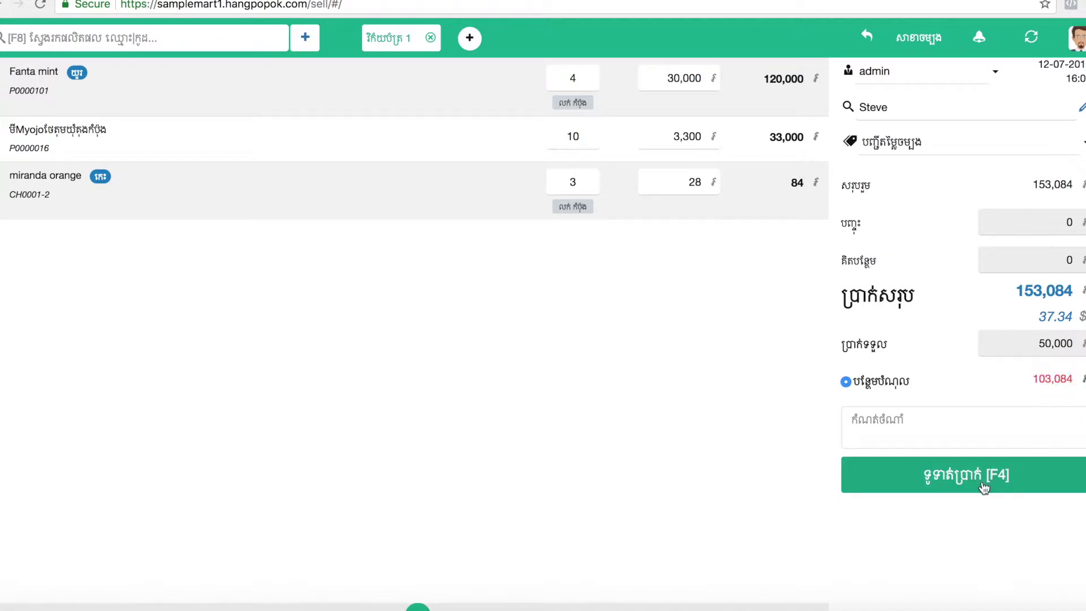
{"action": "left_click", "coordinate": [984, 486]}
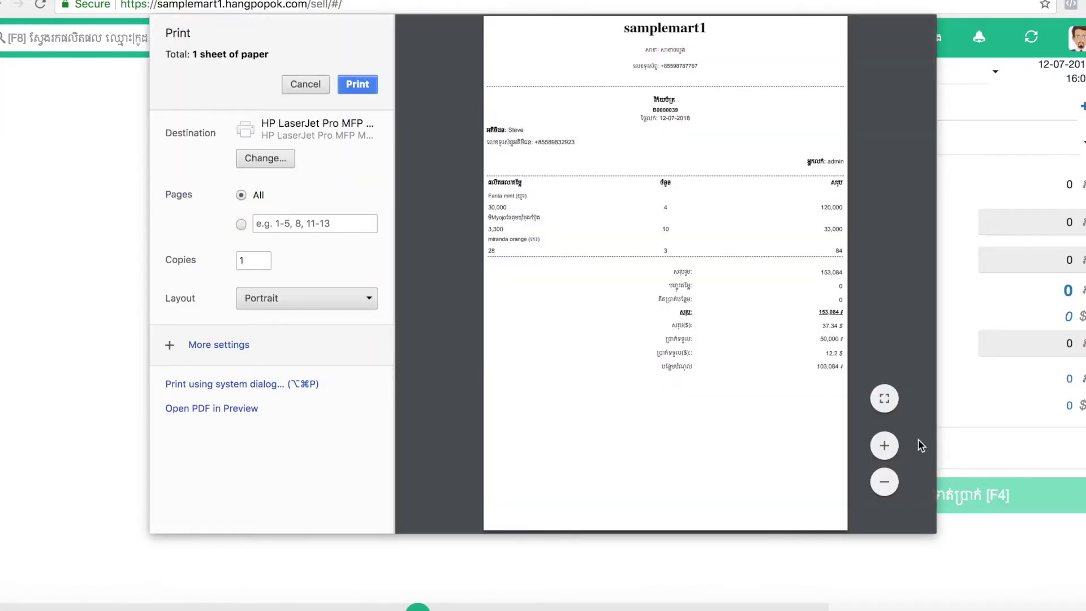
{"action": "left_click", "coordinate": [305, 84]}
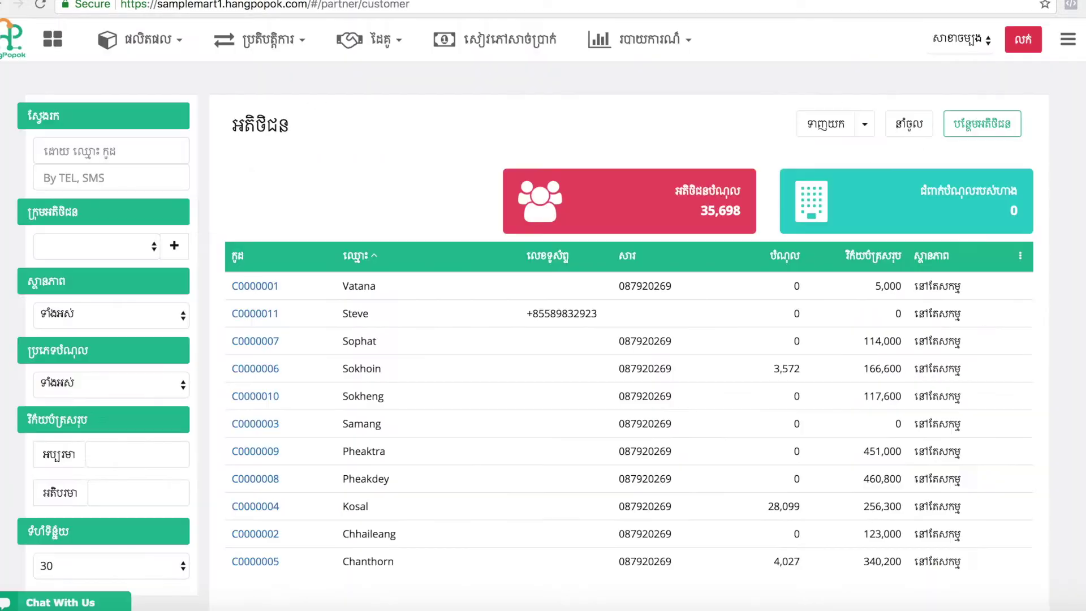
Reload the customer list and view the credit customer's transaction history.
{"action": "left_click", "coordinate": [416, 6]}
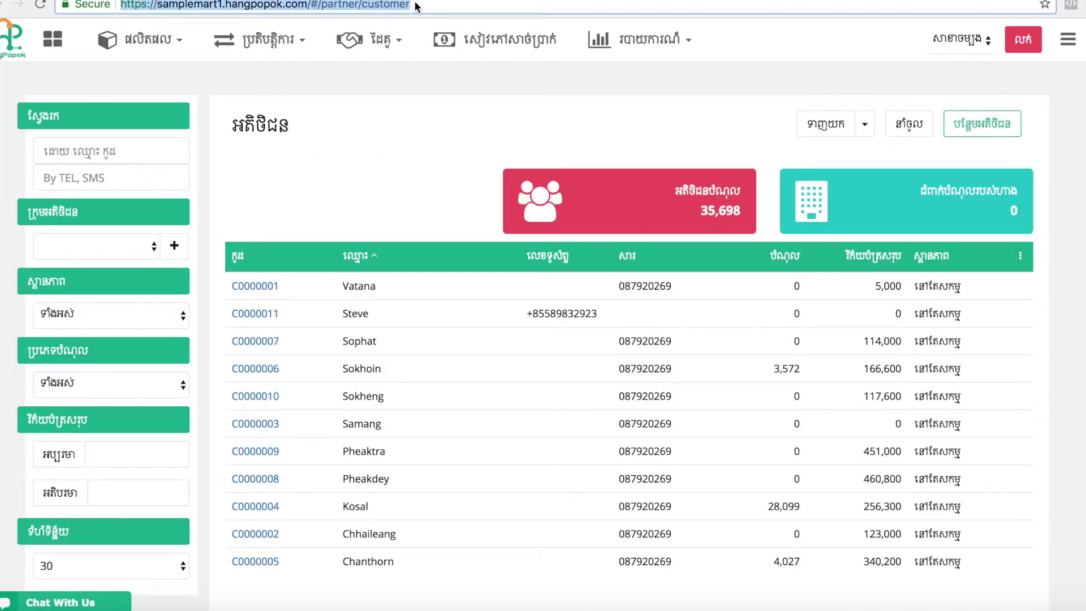
{"action": "key", "text": "Return"}
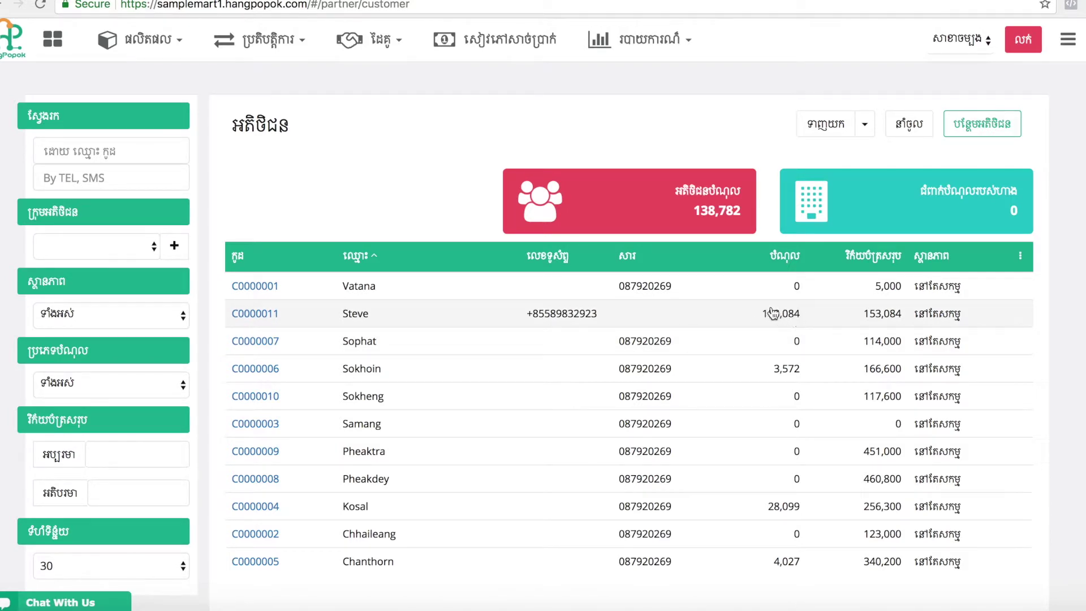
{"action": "left_click", "coordinate": [748, 327]}
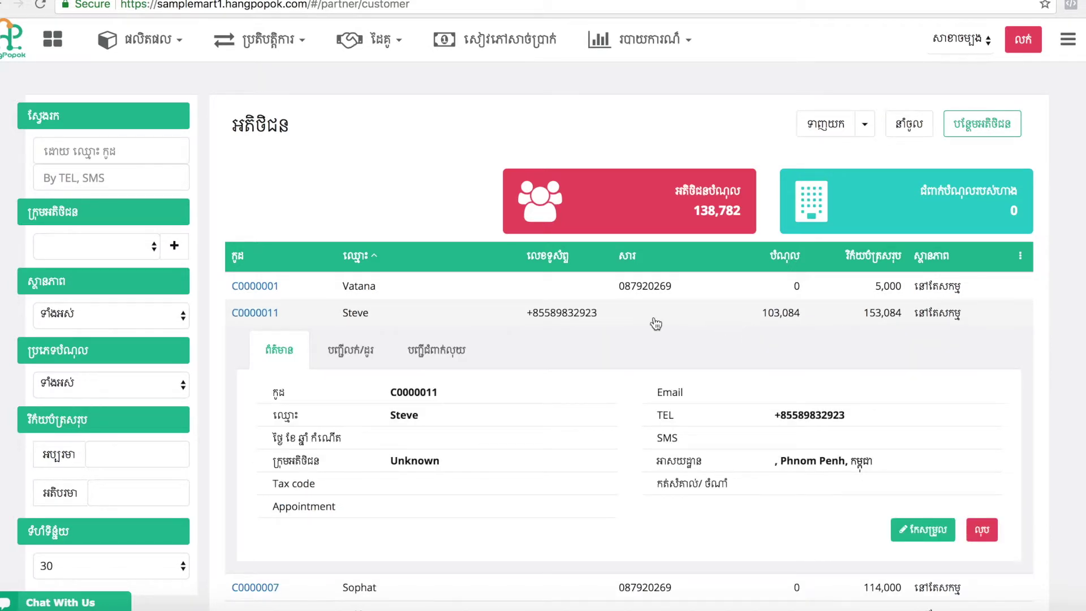
{"action": "left_click", "coordinate": [438, 351]}
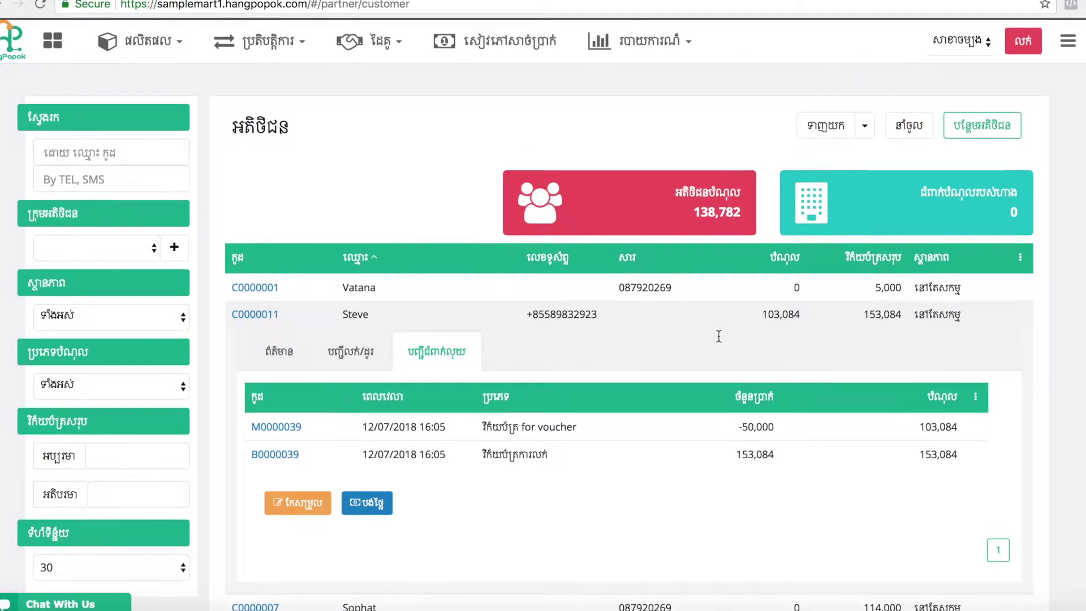
Start a debt payment from the customer, entering 30,000 as the paid amount.
{"action": "left_click", "coordinate": [738, 326]}
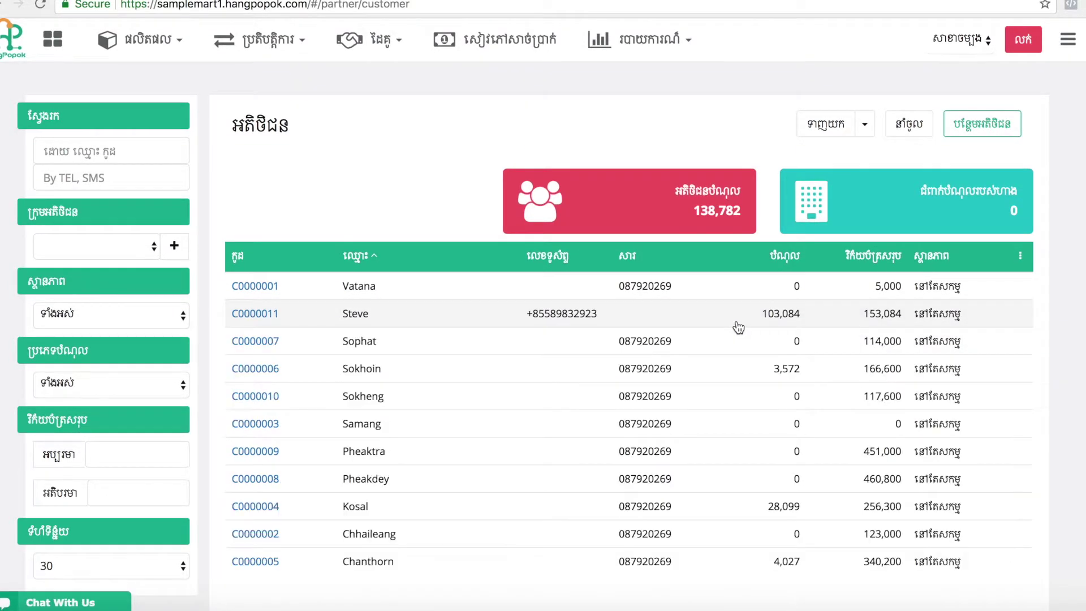
{"action": "left_click", "coordinate": [738, 327]}
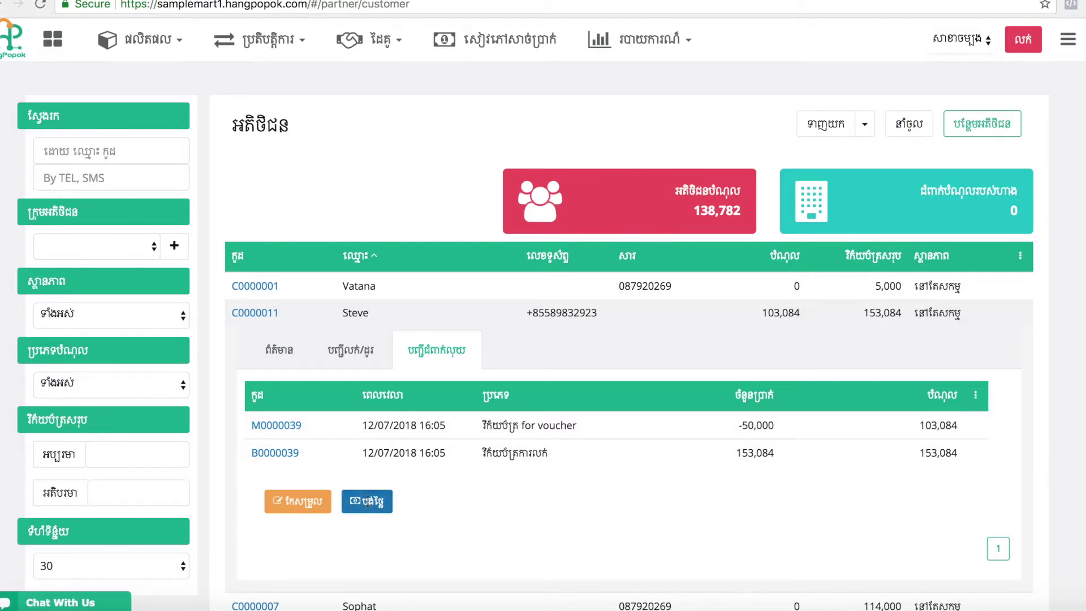
{"action": "left_click", "coordinate": [368, 501]}
{"action": "type", "text": "30,0"}
{"action": "type", "text": "00"}
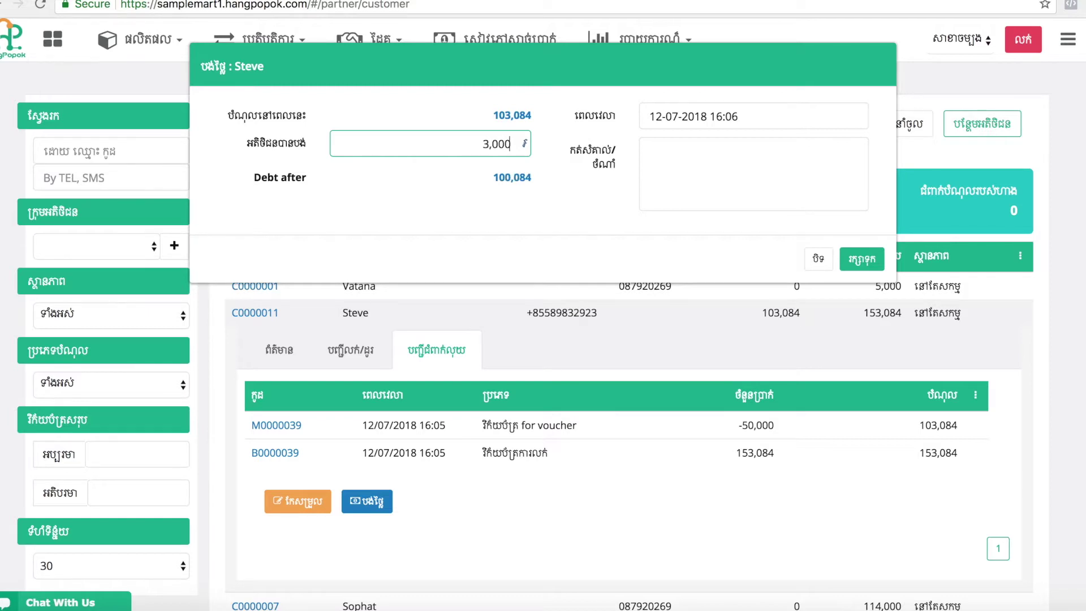
Save the 30,000 payment with today's date, leaving 73,084 debt.
{"action": "left_click_drag", "start_coordinate": [497, 177], "coordinate": [537, 179]}
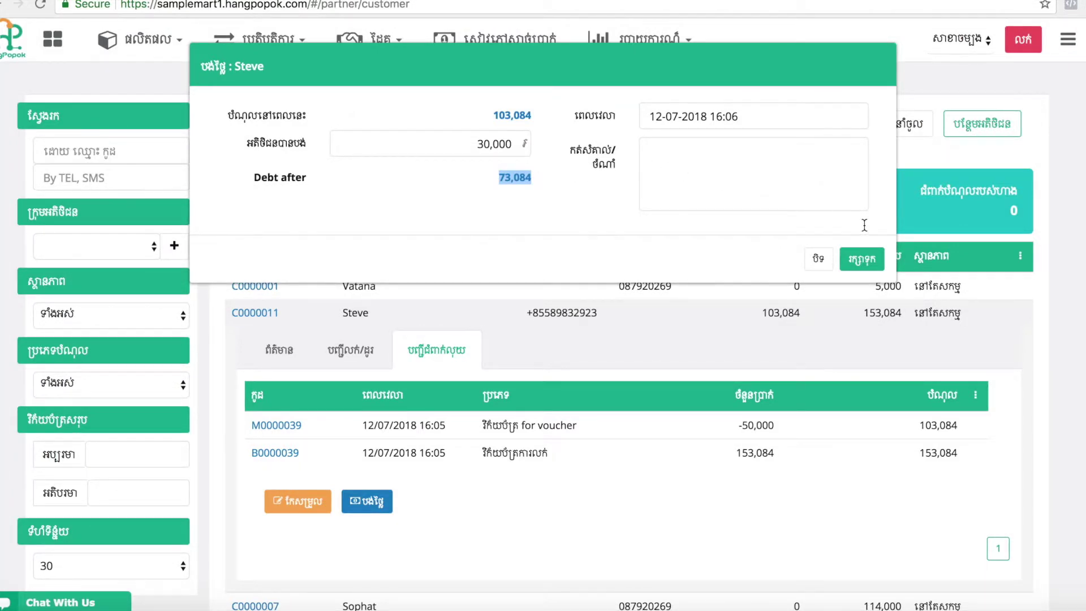
{"action": "left_click", "coordinate": [751, 114]}
{"action": "left_click_drag", "start_coordinate": [751, 114], "coordinate": [647, 114]}
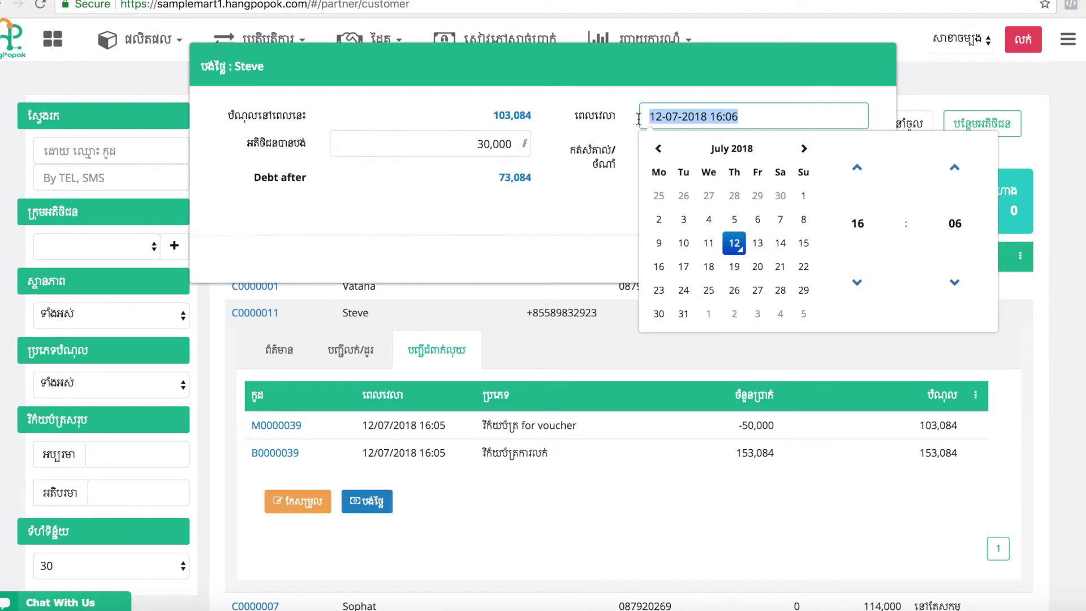
{"action": "left_click", "coordinate": [606, 129]}
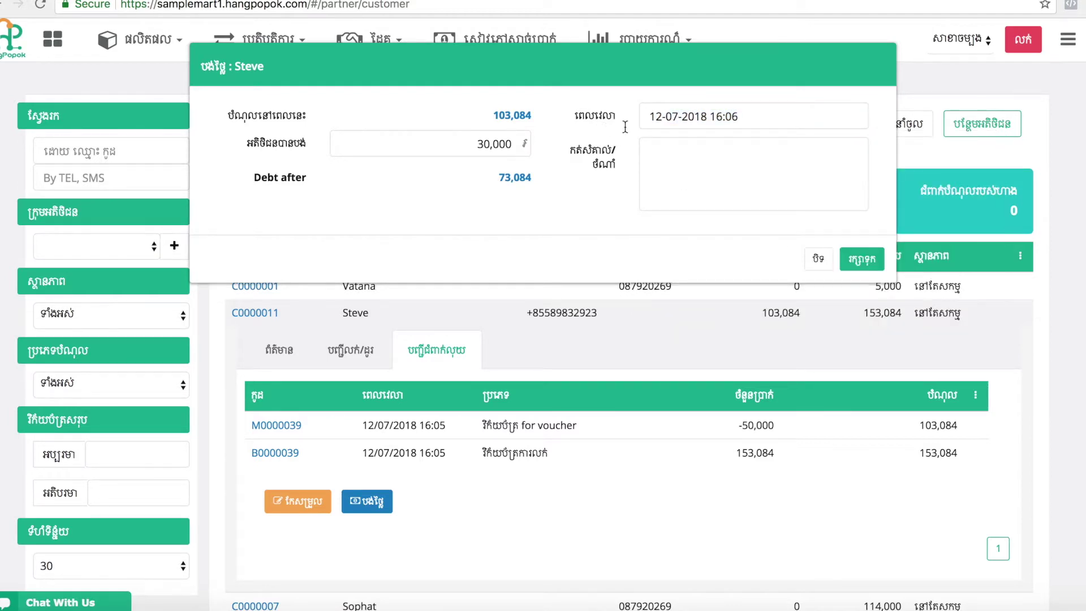
{"action": "left_click", "coordinate": [869, 255]}
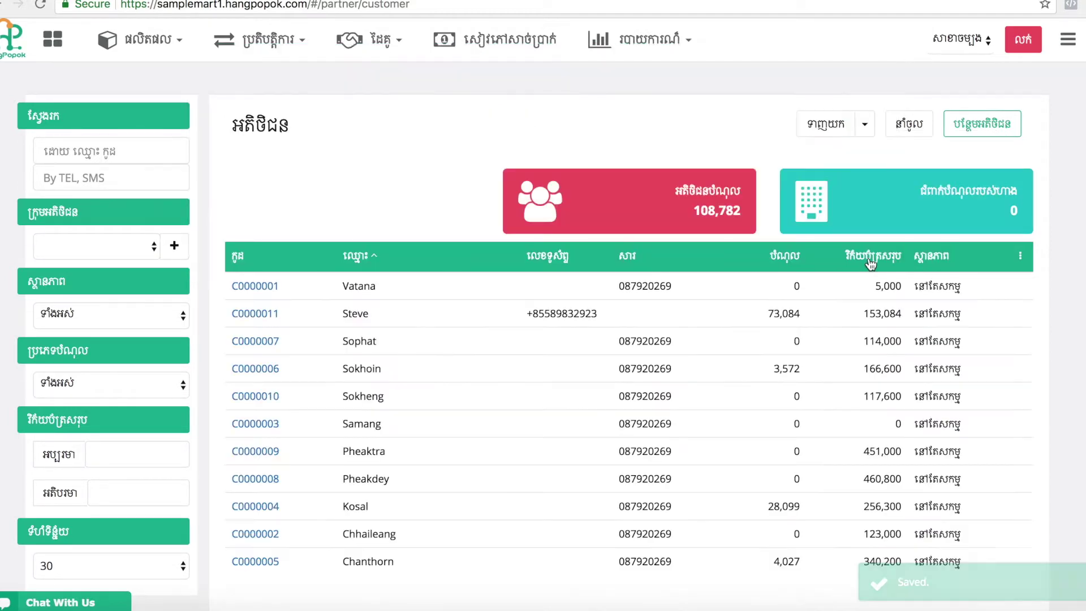
Confirm the -30,000 payment in the customer's transactions, then go to the Sell screen.
{"action": "left_click", "coordinate": [708, 325]}
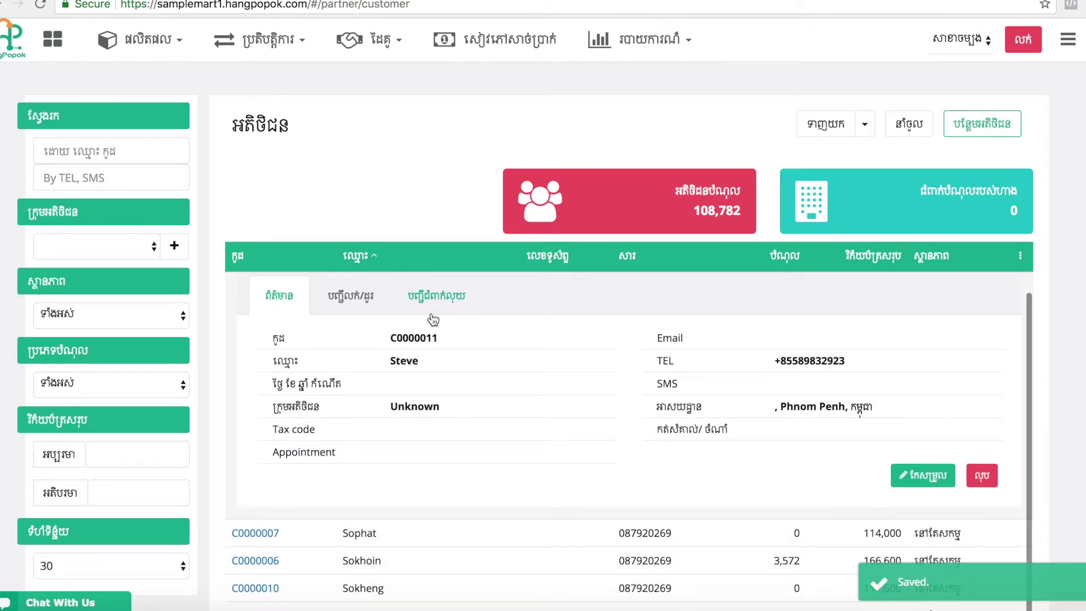
{"action": "left_click", "coordinate": [435, 296]}
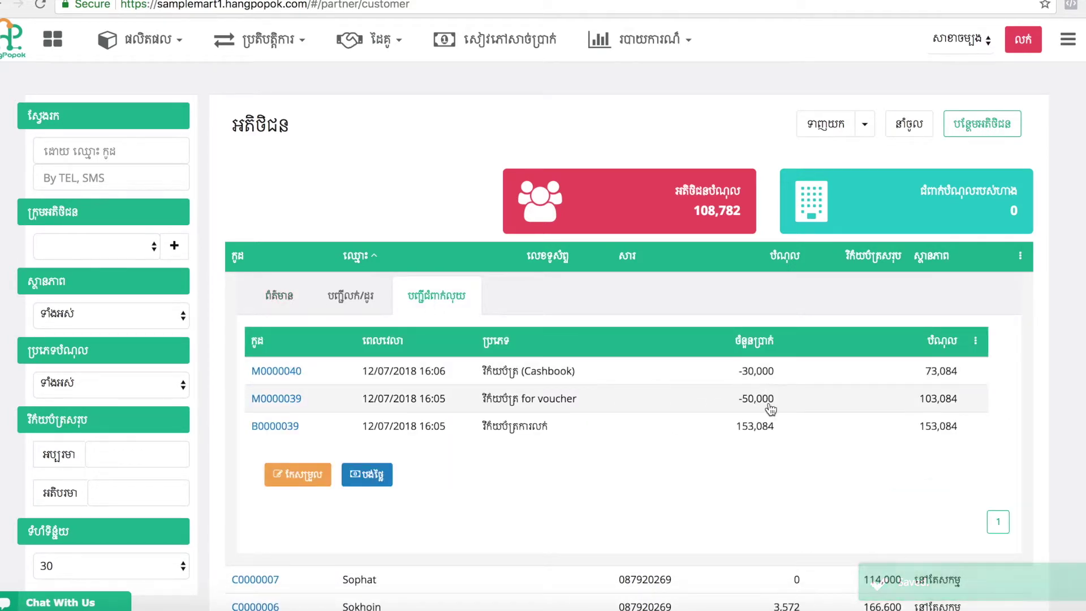
{"action": "scroll", "coordinate": [484, 368], "scroll_direction": "up", "scroll_amount": 1}
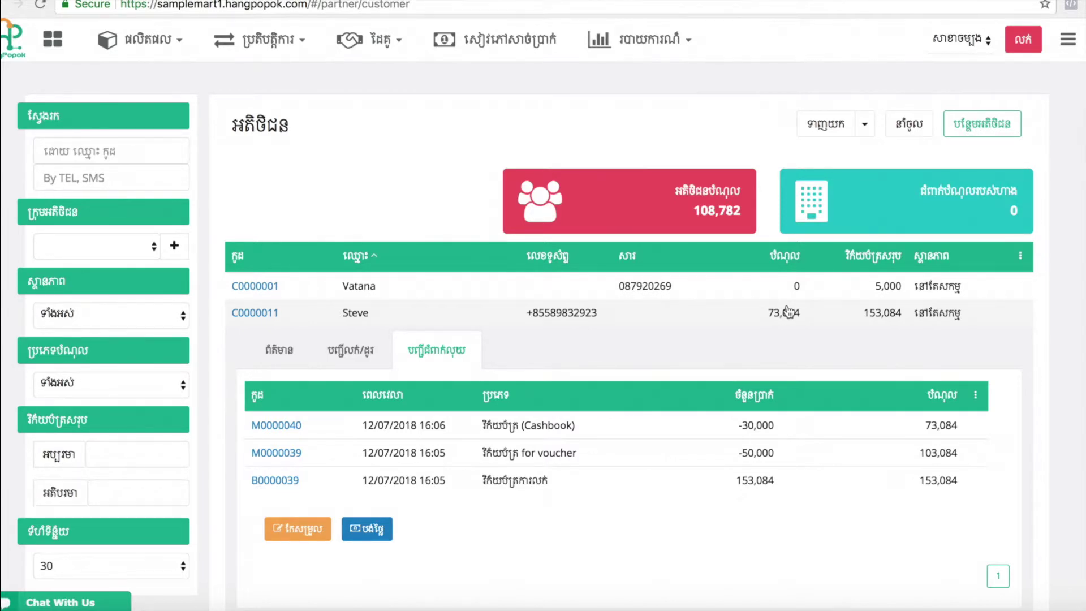
{"action": "left_click", "coordinate": [1023, 39]}
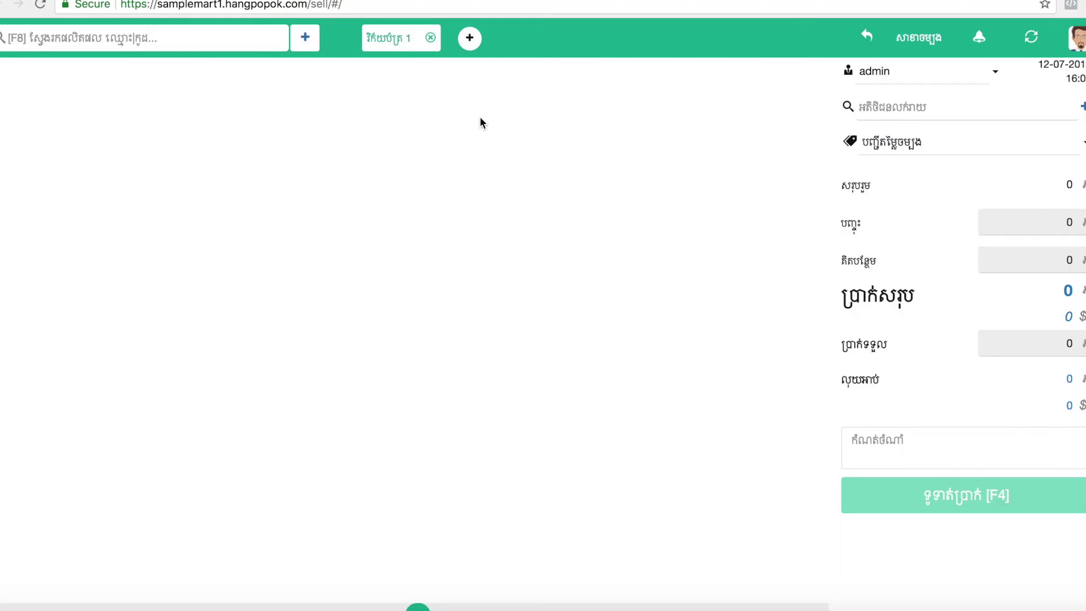
Add a female customer with name and phone number from the sale's customer field.
{"action": "left_click", "coordinate": [1082, 107]}
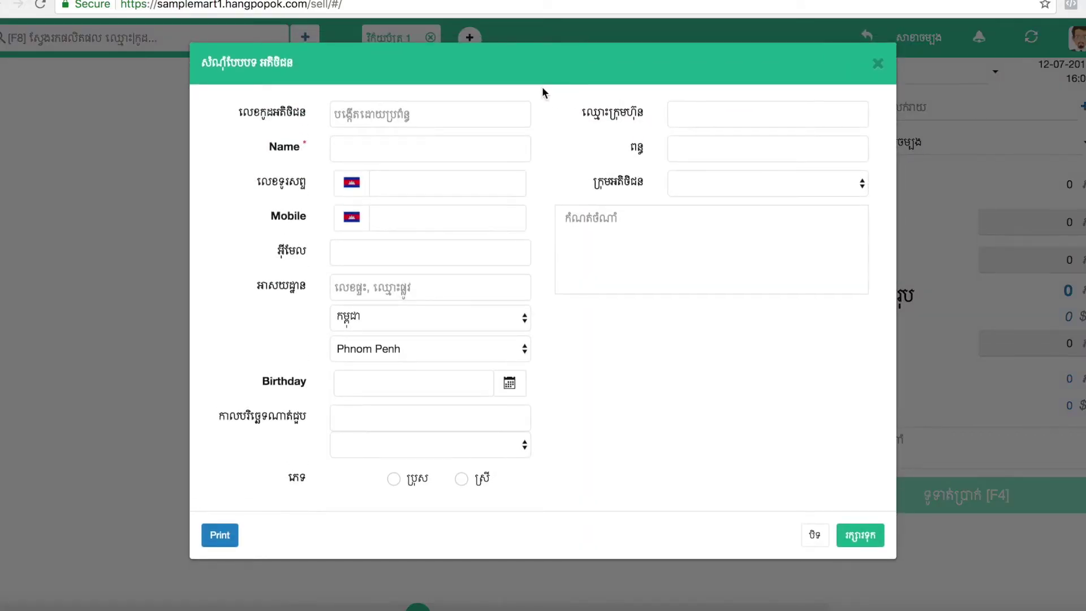
{"action": "left_click", "coordinate": [427, 158]}
{"action": "type", "text": "Sop"}
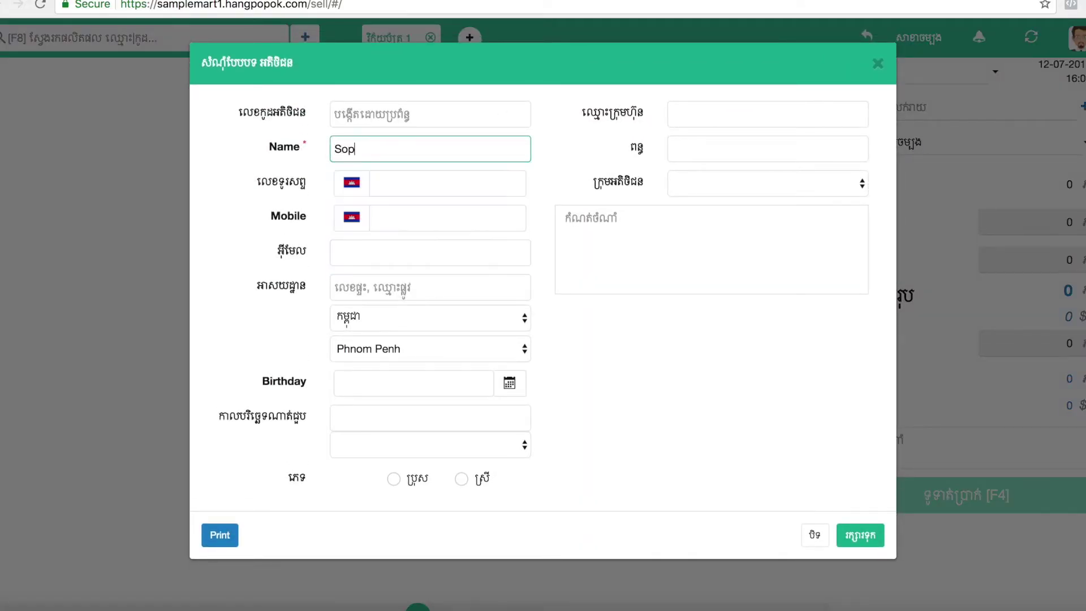
{"action": "type", "text": "heak"}
{"action": "left_click", "coordinate": [406, 181]}
{"action": "type", "text": "897w"}
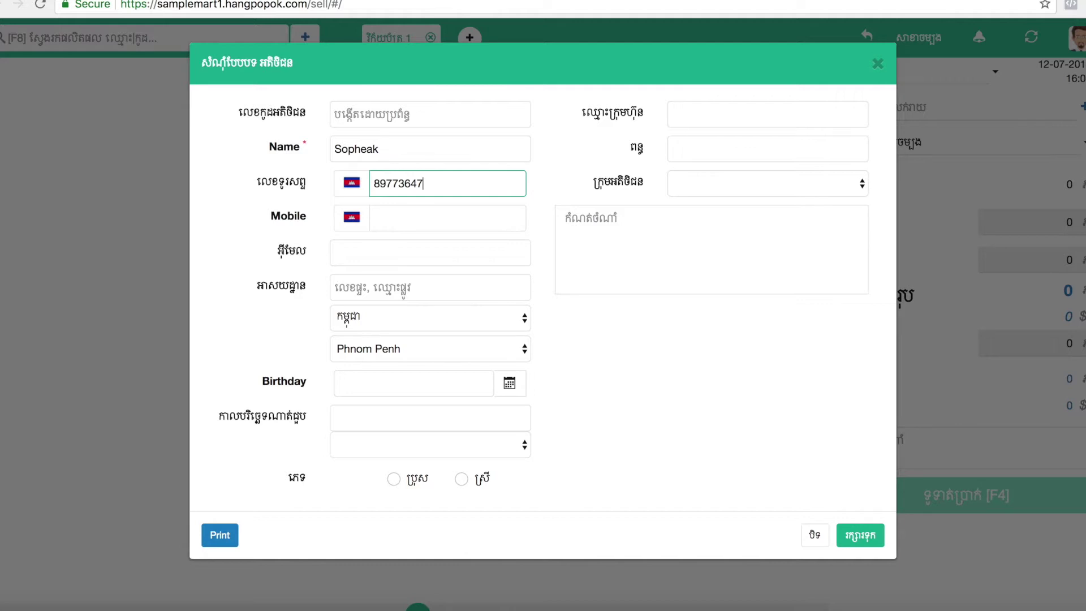
{"action": "left_click", "coordinate": [462, 479]}
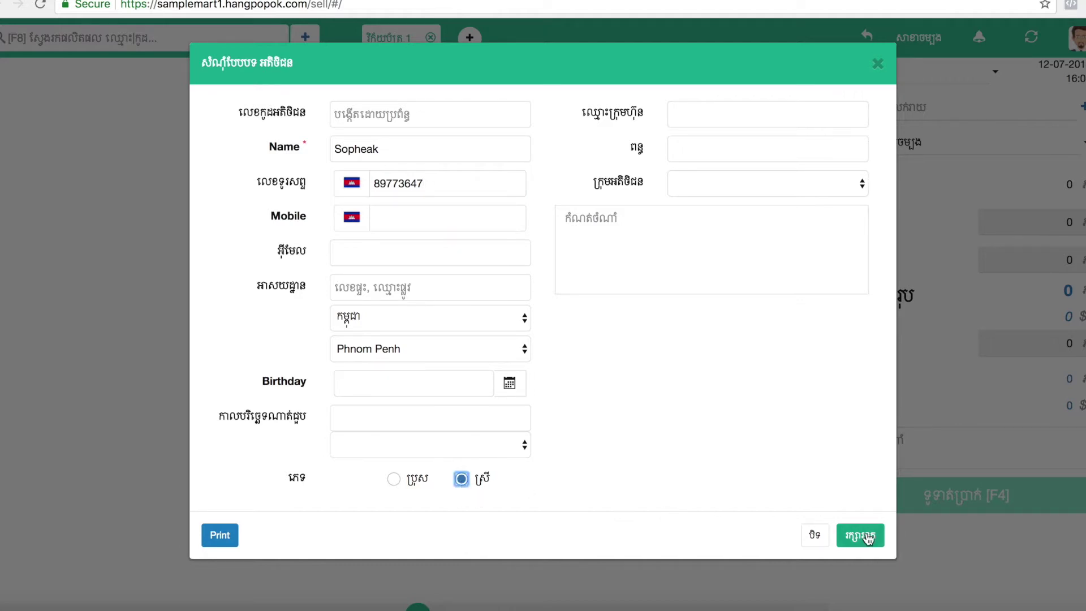
{"action": "left_click", "coordinate": [868, 538]}
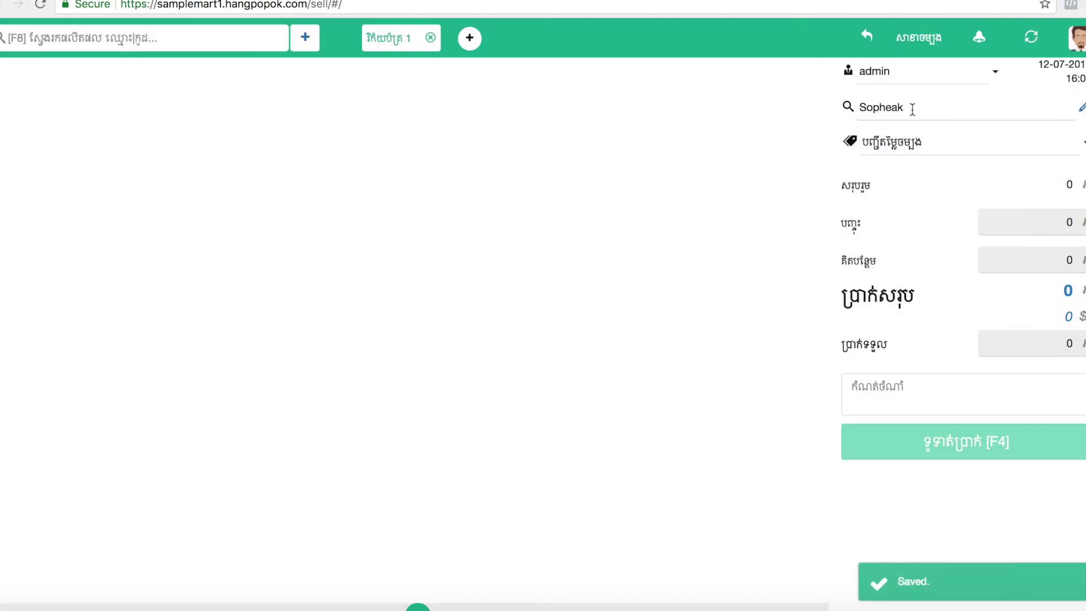
Add Heineiken, the 21,600 Oishi and Best Cow to the invoice.
{"action": "double_click", "coordinate": [914, 108]}
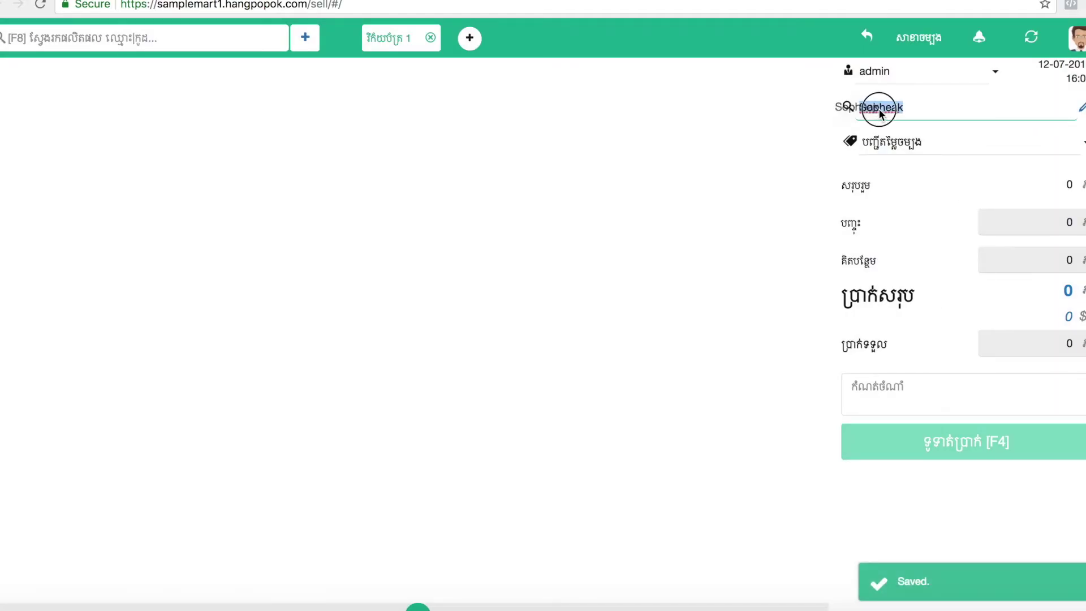
{"action": "left_click", "coordinate": [85, 39]}
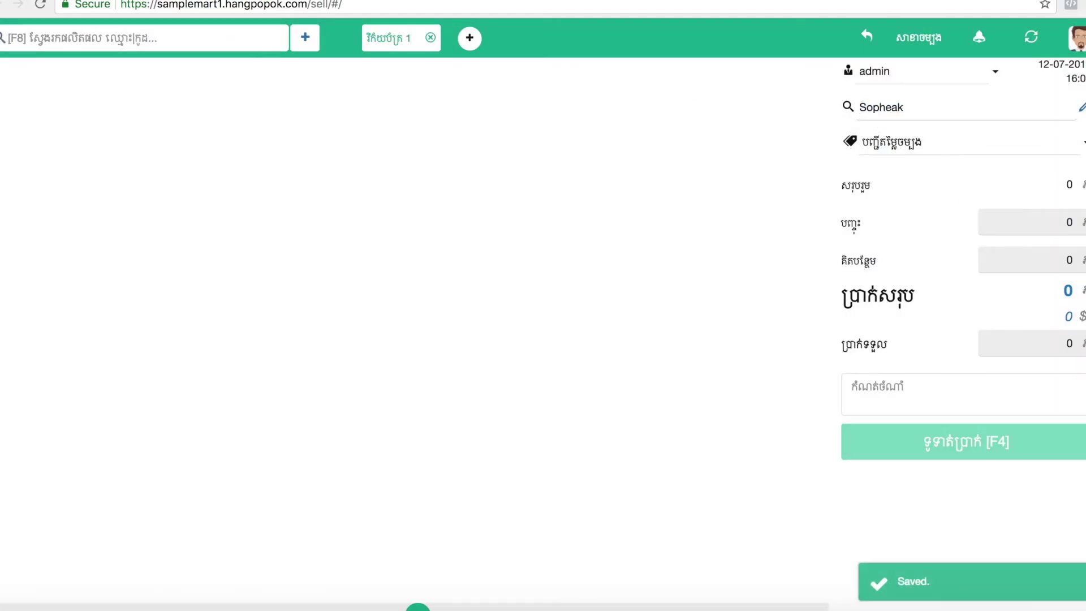
{"action": "type", "text": "h"}
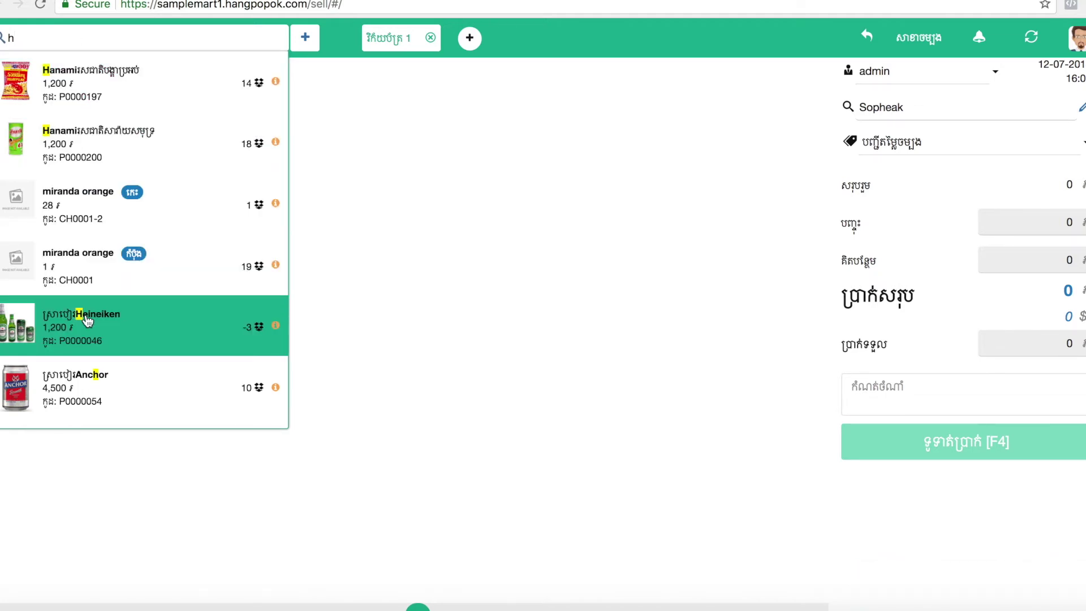
{"action": "left_click", "coordinate": [88, 320]}
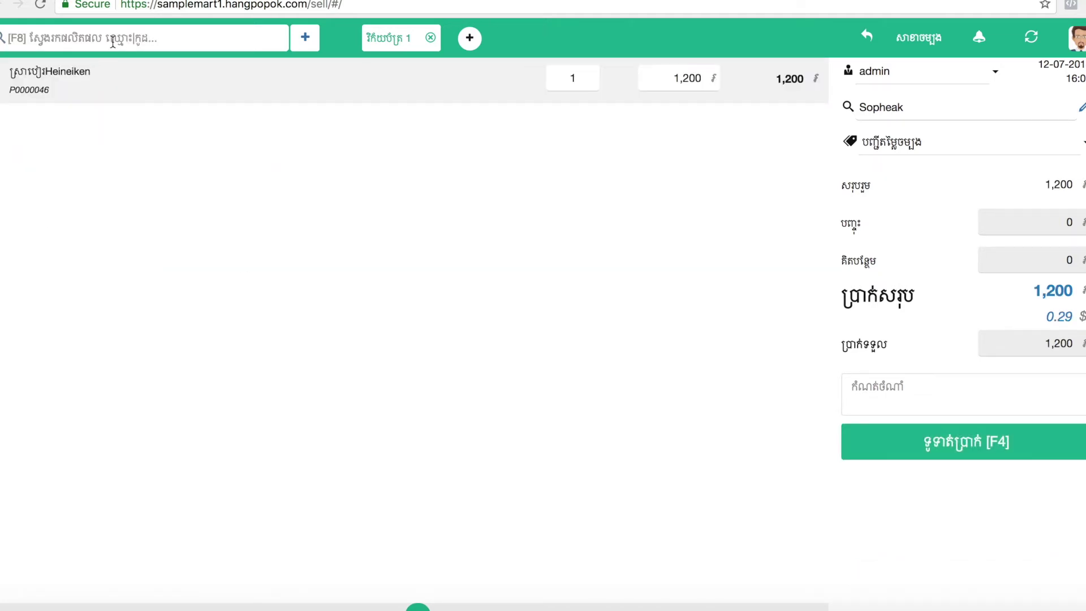
{"action": "type", "text": "s"}
{"action": "scroll", "coordinate": [110, 218], "scroll_direction": "down", "scroll_amount": 3}
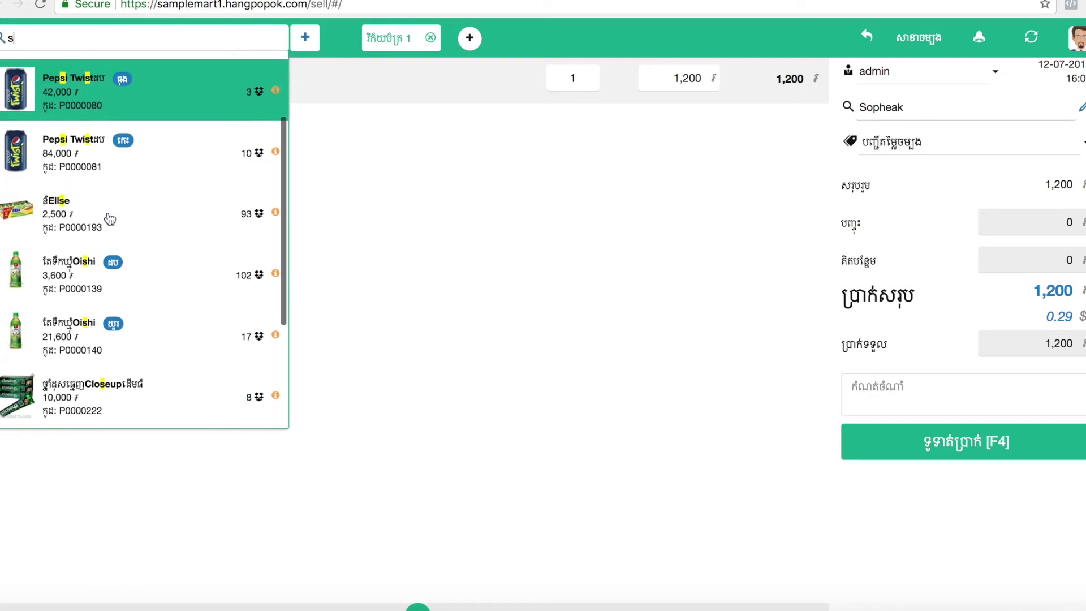
{"action": "left_click", "coordinate": [92, 277]}
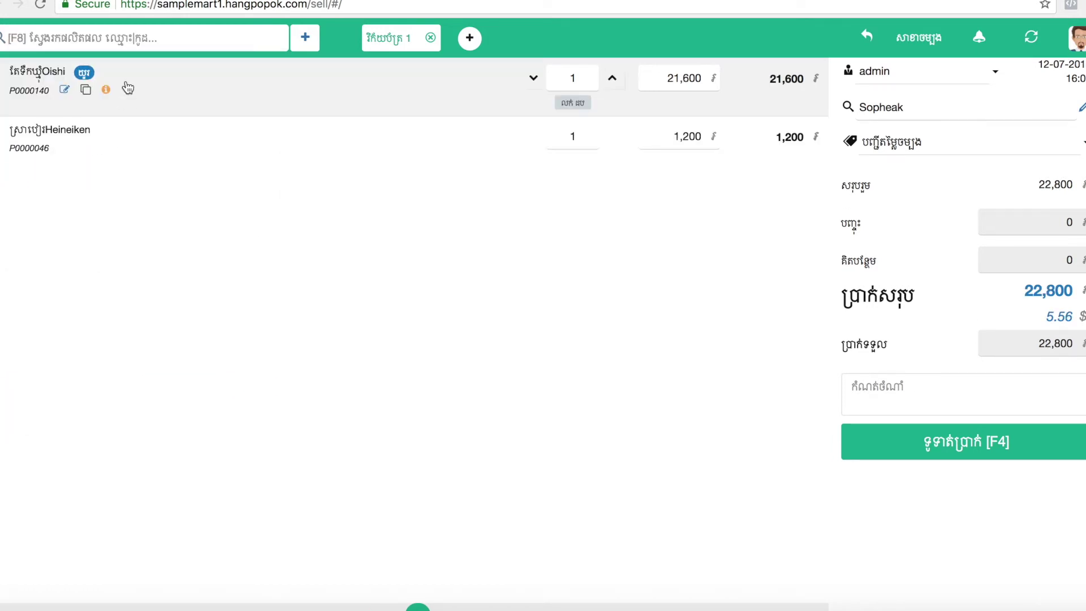
{"action": "type", "text": "s"}
{"action": "scroll", "coordinate": [126, 249], "scroll_direction": "down", "scroll_amount": 3}
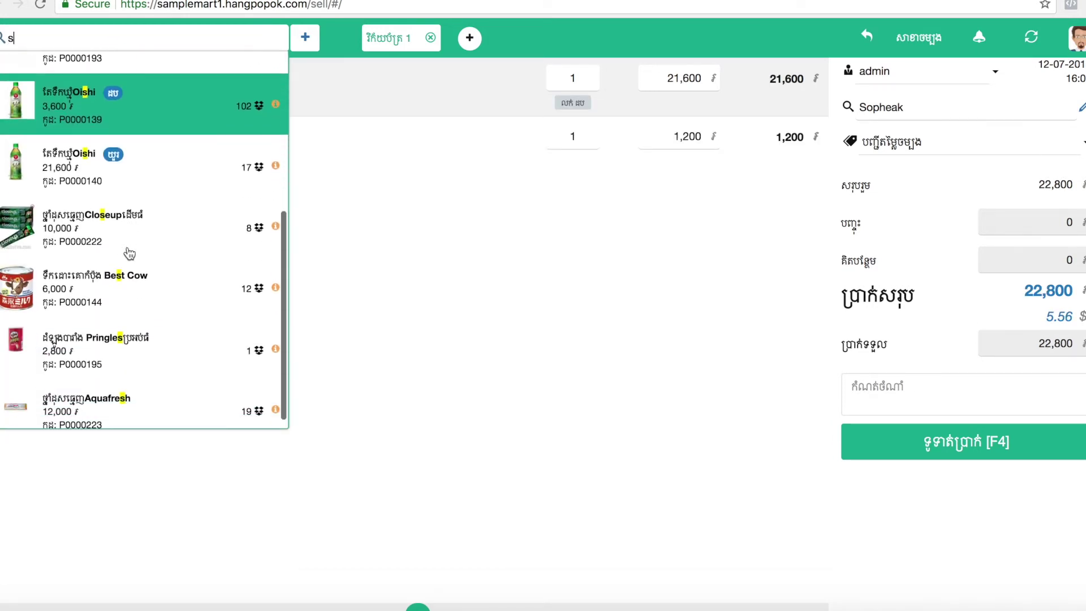
{"action": "left_click", "coordinate": [113, 296]}
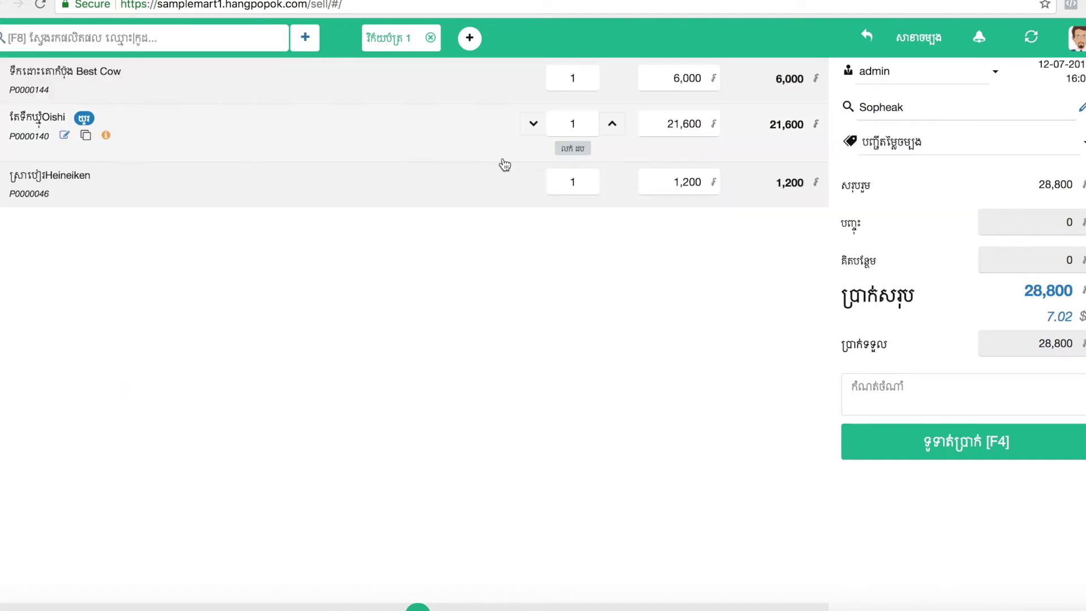
Raise quantities to Best Cow 4, Oishi 6 and Heineiken 5, totalling 159,600.
{"action": "left_click", "coordinate": [614, 120]}
{"action": "left_click", "coordinate": [614, 121]}
{"action": "left_click", "coordinate": [613, 122]}
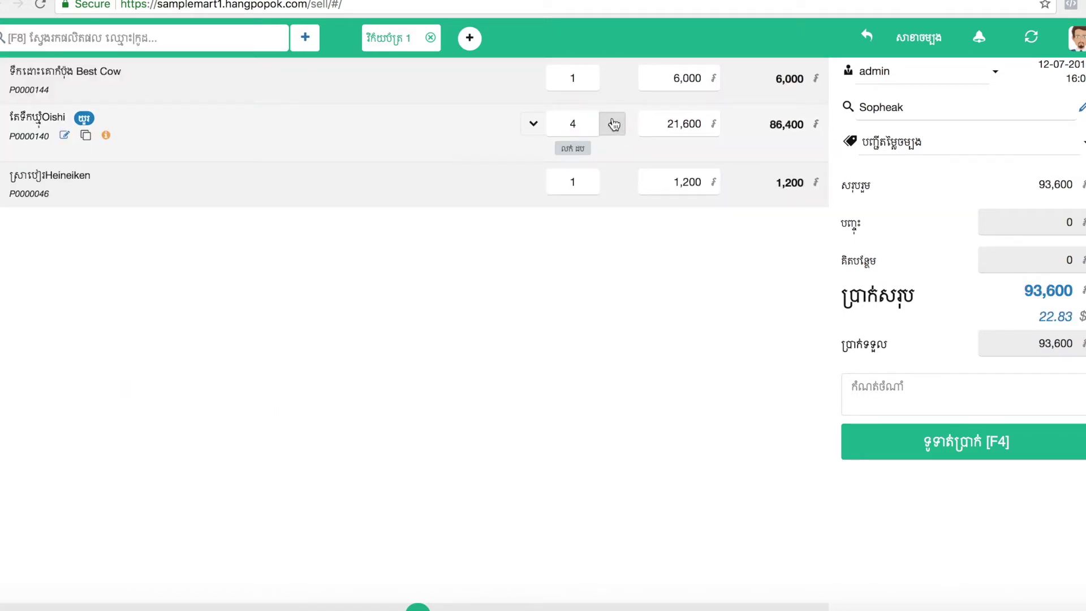
{"action": "left_click", "coordinate": [615, 85]}
{"action": "left_click", "coordinate": [615, 85]}
{"action": "left_click", "coordinate": [616, 86]}
{"action": "left_click", "coordinate": [614, 121]}
{"action": "left_click", "coordinate": [614, 121]}
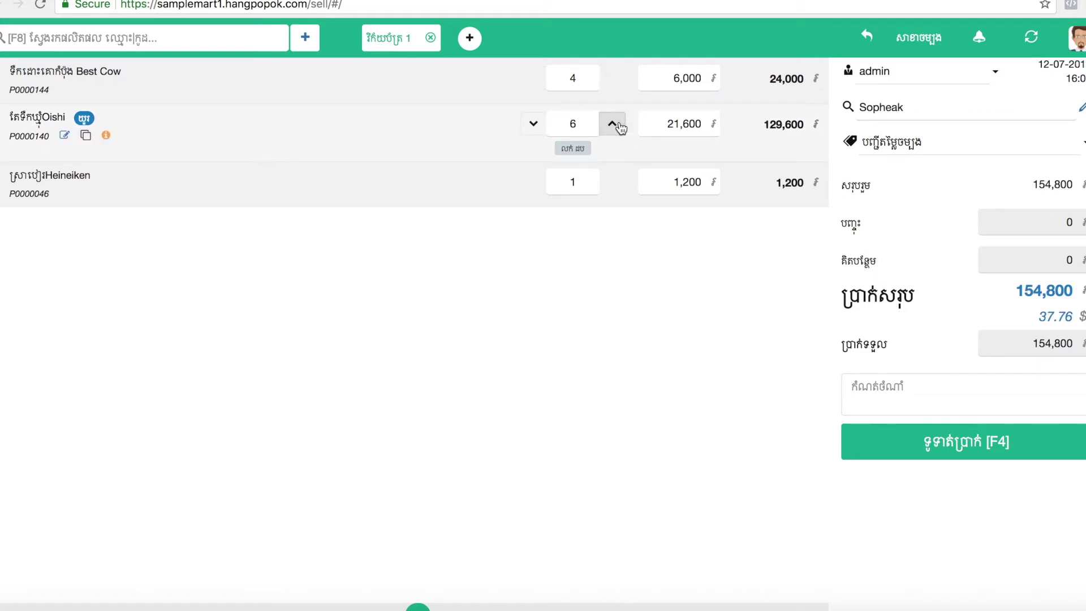
{"action": "left_click", "coordinate": [610, 179]}
{"action": "left_click", "coordinate": [611, 181]}
{"action": "left_click", "coordinate": [611, 182]}
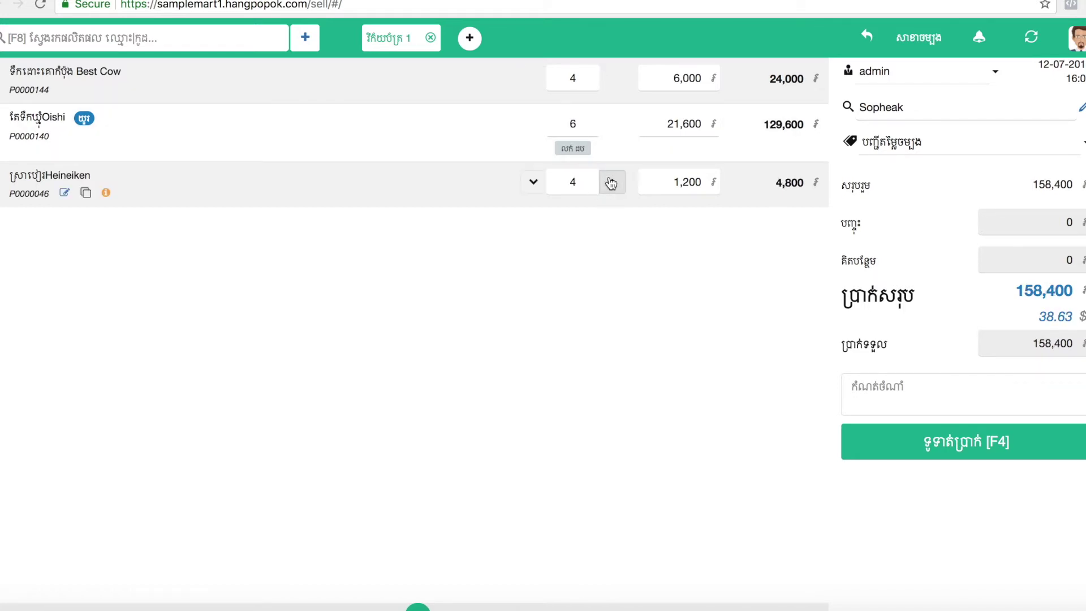
{"action": "left_click", "coordinate": [611, 182]}
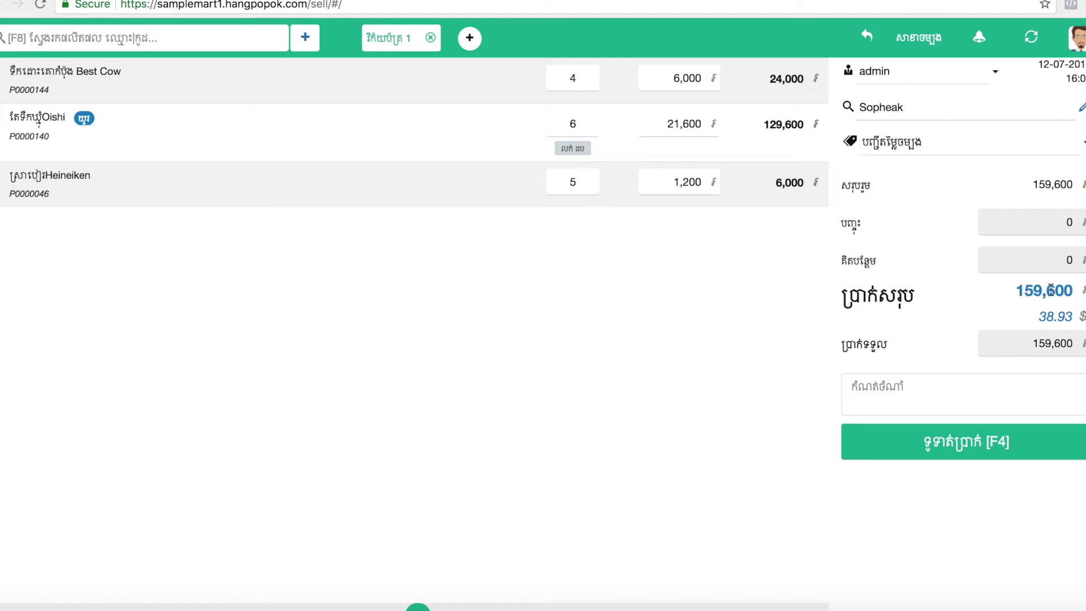
Reset the amount received to 0 on the keypad.
{"action": "left_click", "coordinate": [1048, 343]}
{"action": "left_click", "coordinate": [590, 151]}
{"action": "left_click", "coordinate": [760, 64]}
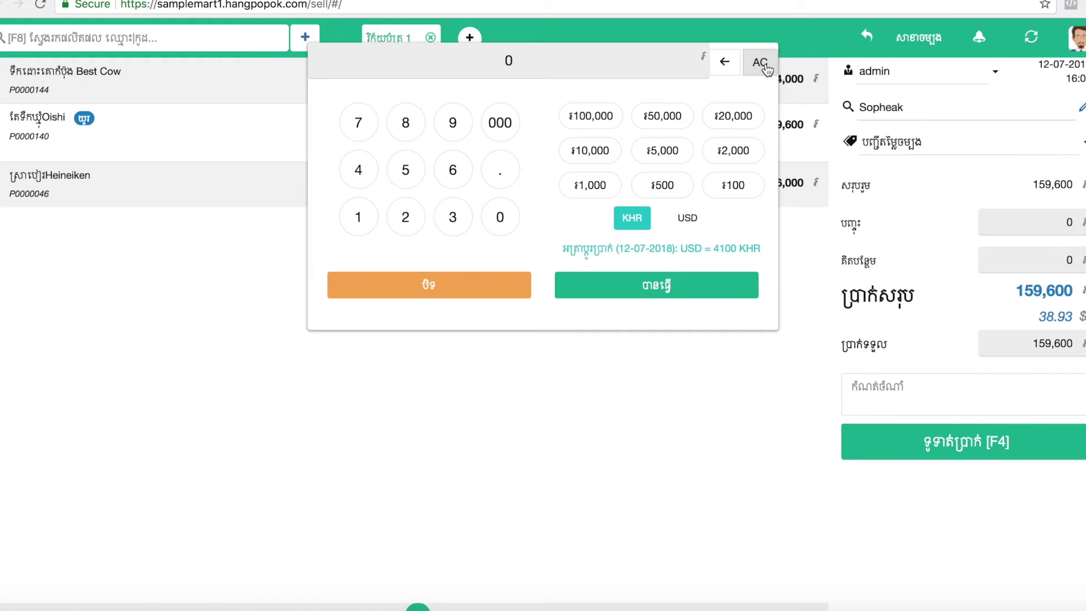
Enter 60,000 received using the 50,000 and 10,000 keys.
{"action": "left_click", "coordinate": [673, 122]}
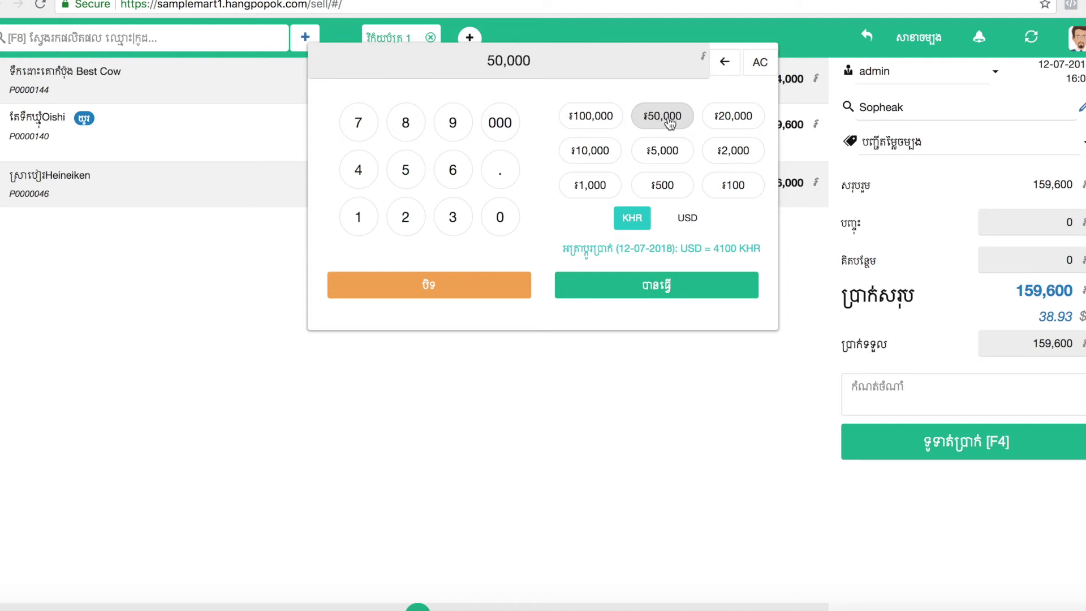
{"action": "left_click", "coordinate": [603, 151]}
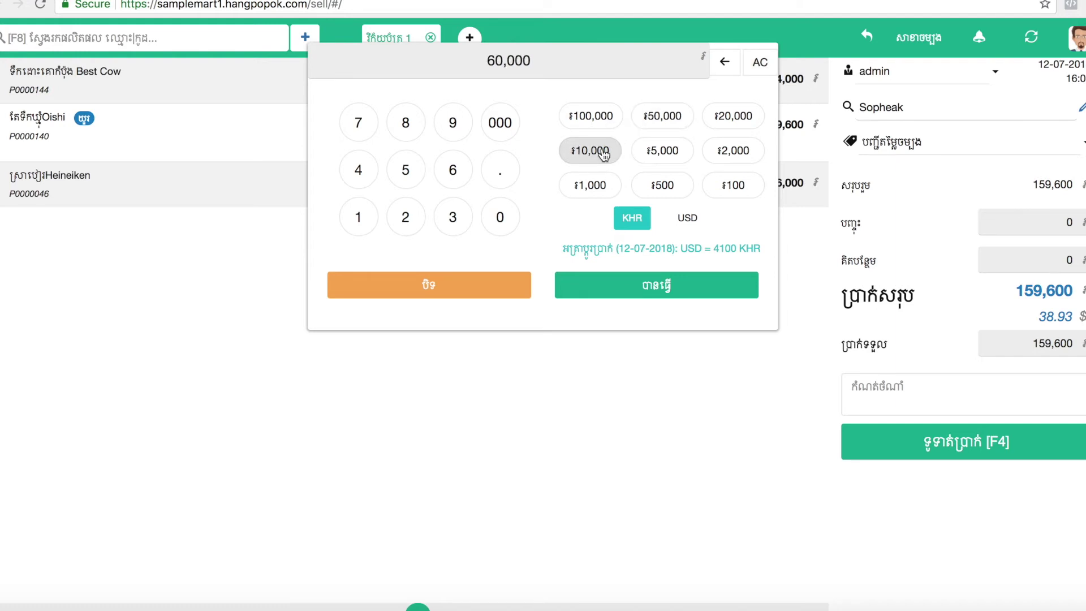
{"action": "left_click", "coordinate": [622, 291]}
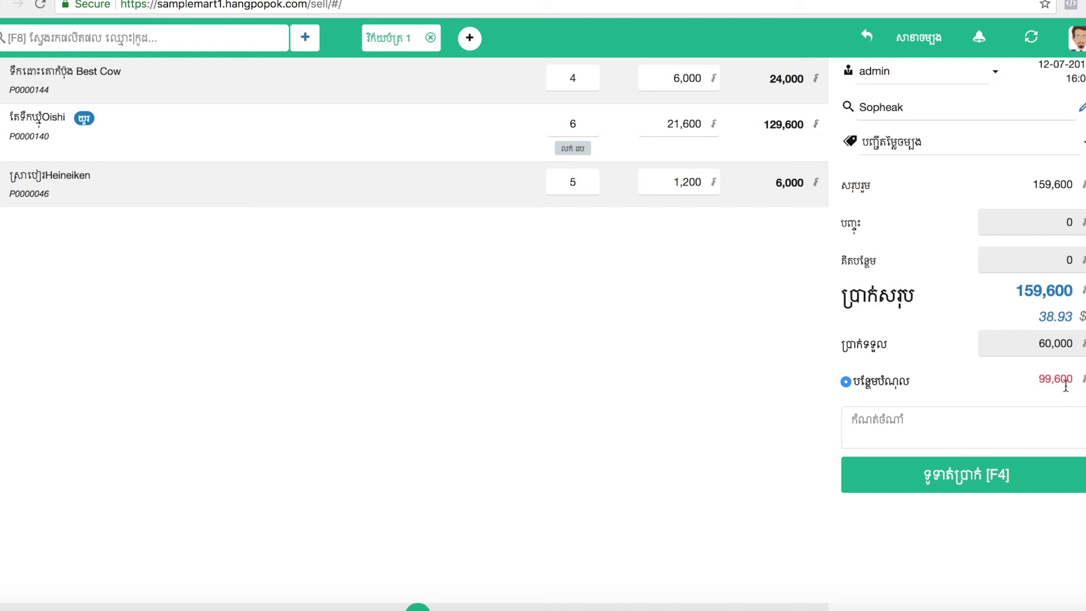
Complete the sale leaving 99,600 owed and cancel the receipt print.
{"action": "left_click_drag", "start_coordinate": [1075, 377], "coordinate": [1035, 376]}
{"action": "left_click", "coordinate": [1035, 376]}
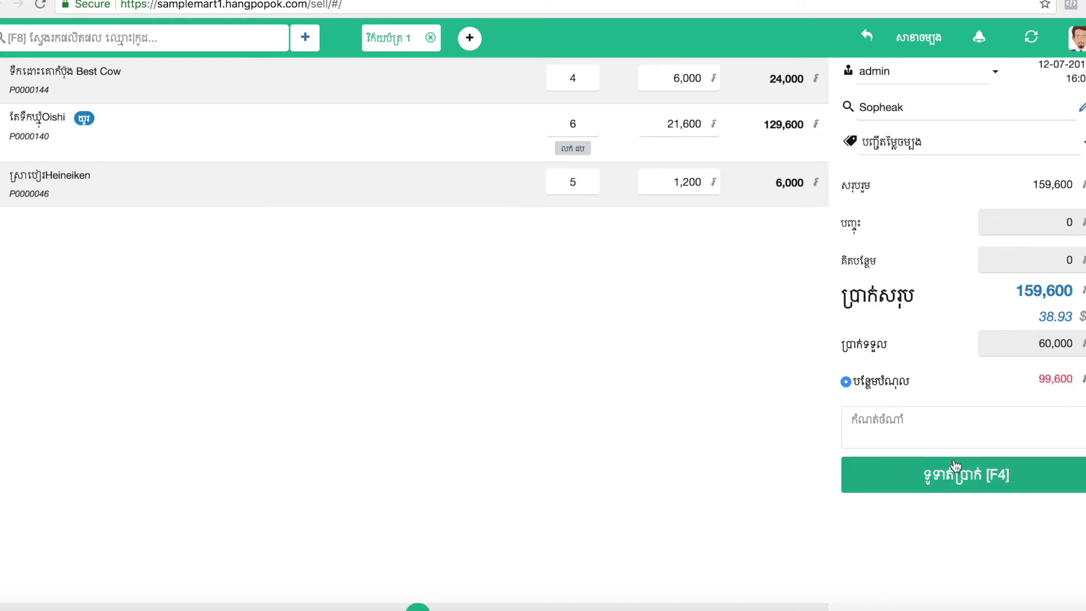
{"action": "left_click", "coordinate": [948, 482]}
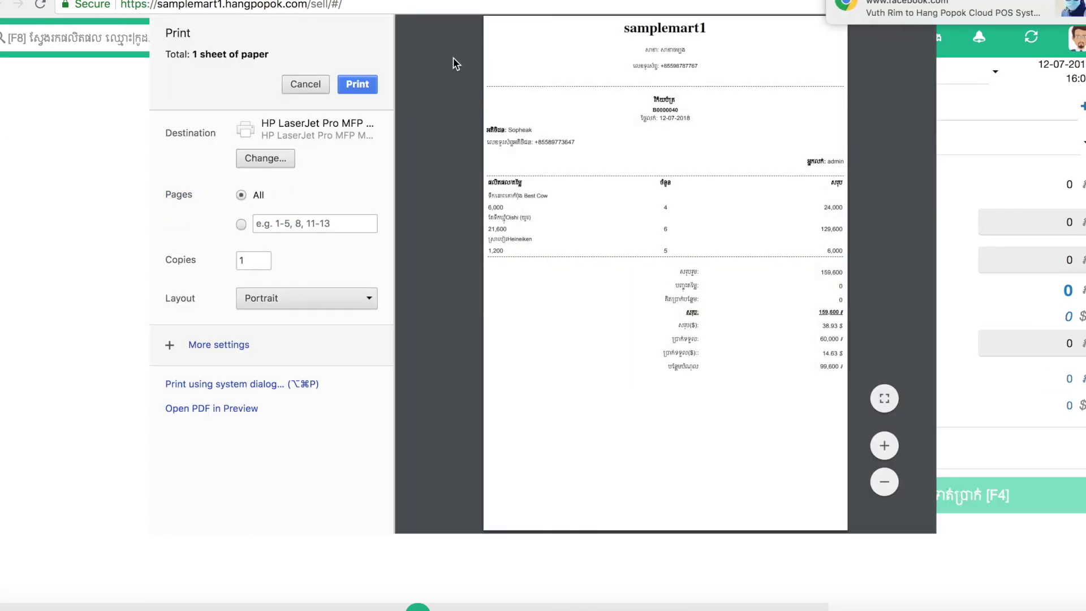
{"action": "left_click", "coordinate": [312, 89]}
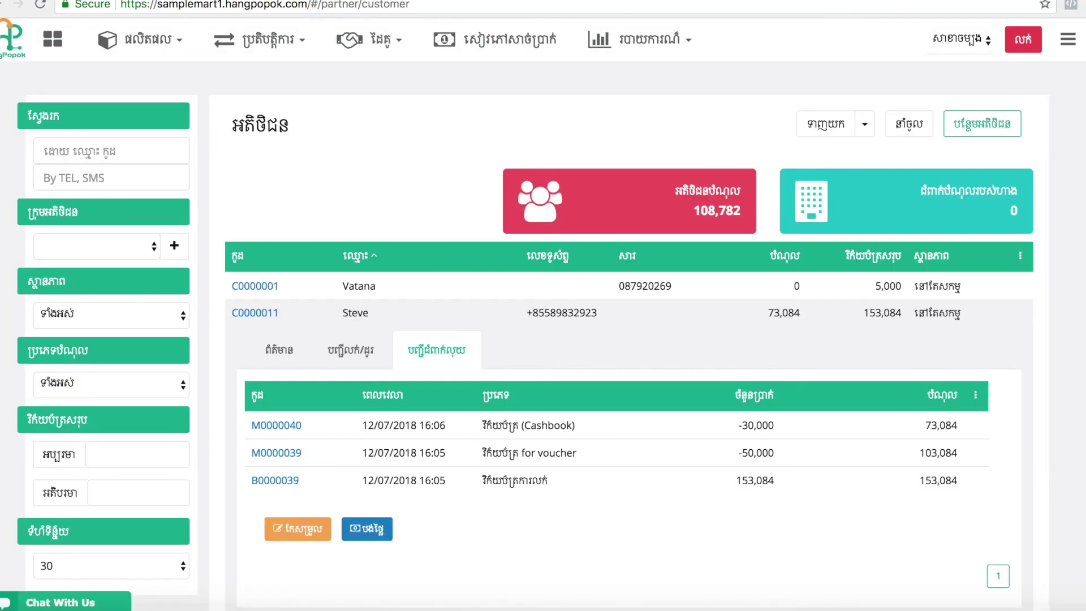
Refresh the customer list and review the debts of 73,084 and 99,600, totalling 208,382.
{"action": "left_click", "coordinate": [399, 5]}
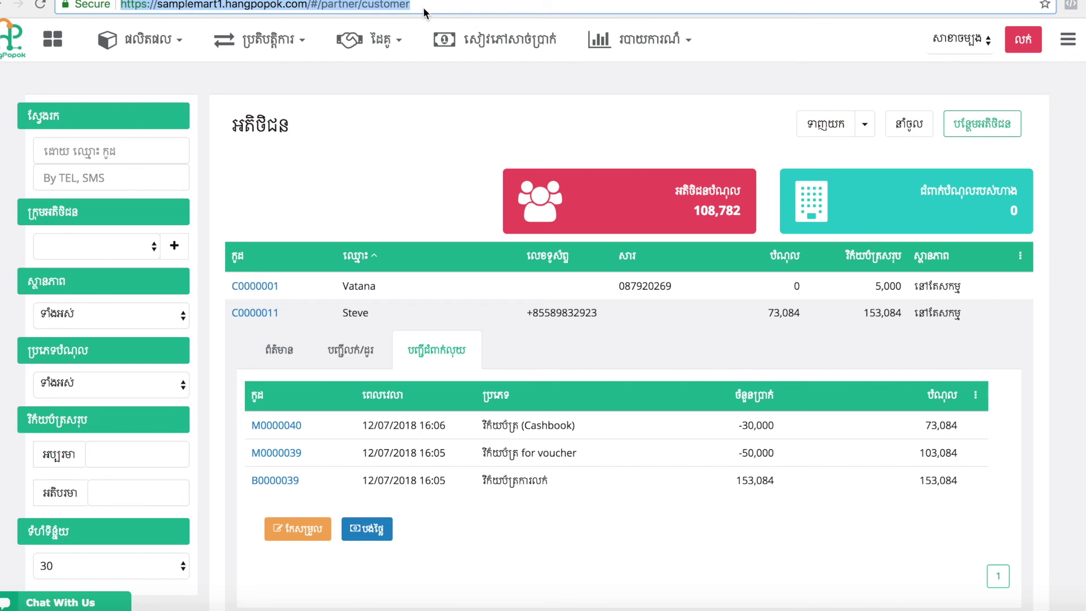
{"action": "key", "text": "Return"}
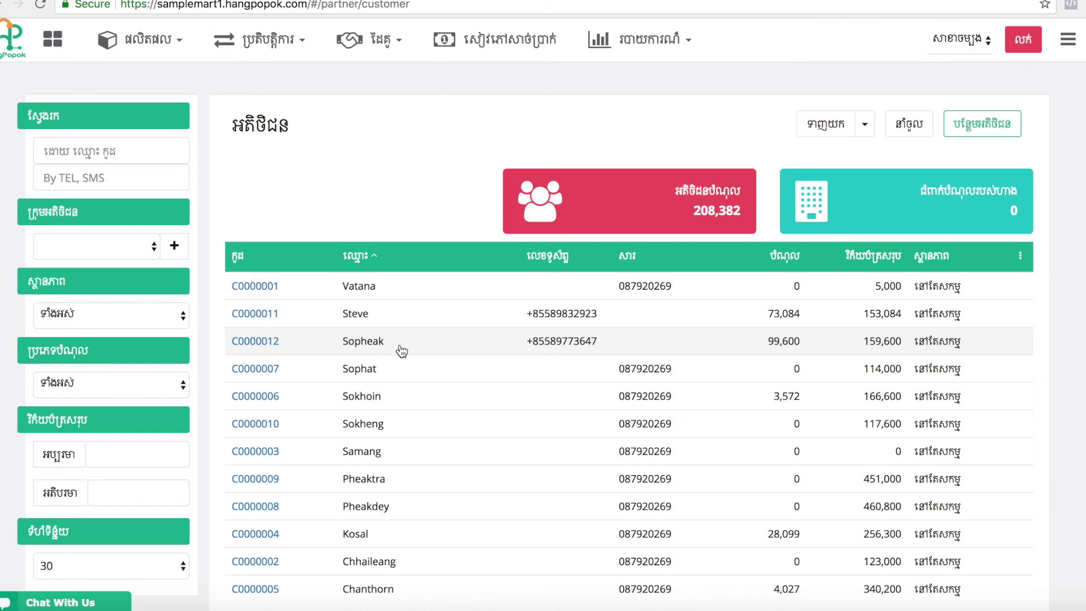
{"action": "scroll", "coordinate": [400, 349], "scroll_direction": "down", "scroll_amount": 1}
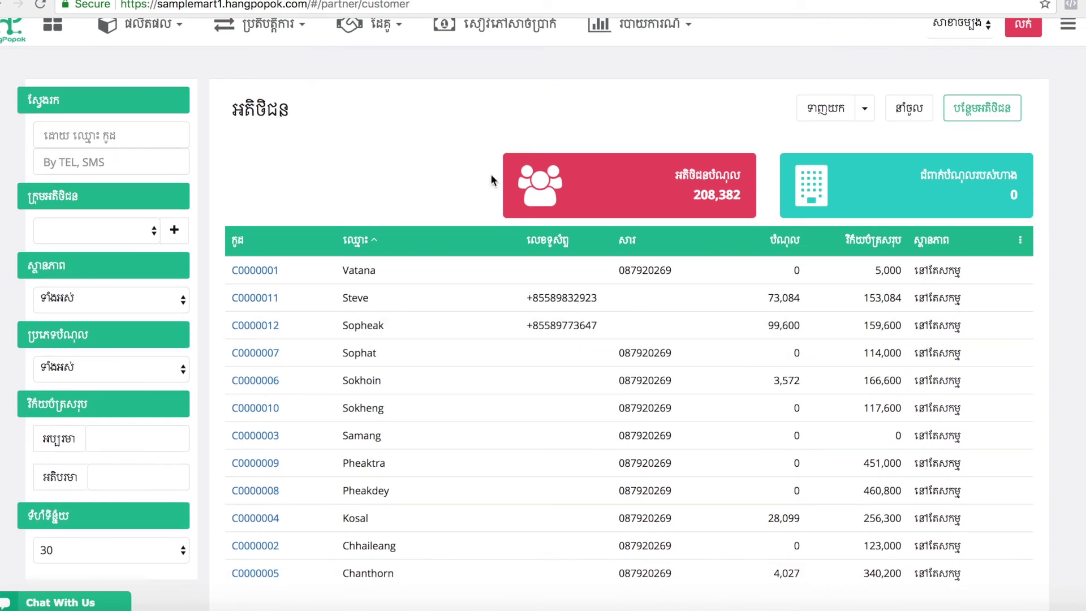
{"action": "scroll", "coordinate": [490, 175], "scroll_direction": "down", "scroll_amount": 1}
{"action": "scroll", "coordinate": [568, 161], "scroll_direction": "up", "scroll_amount": 2}
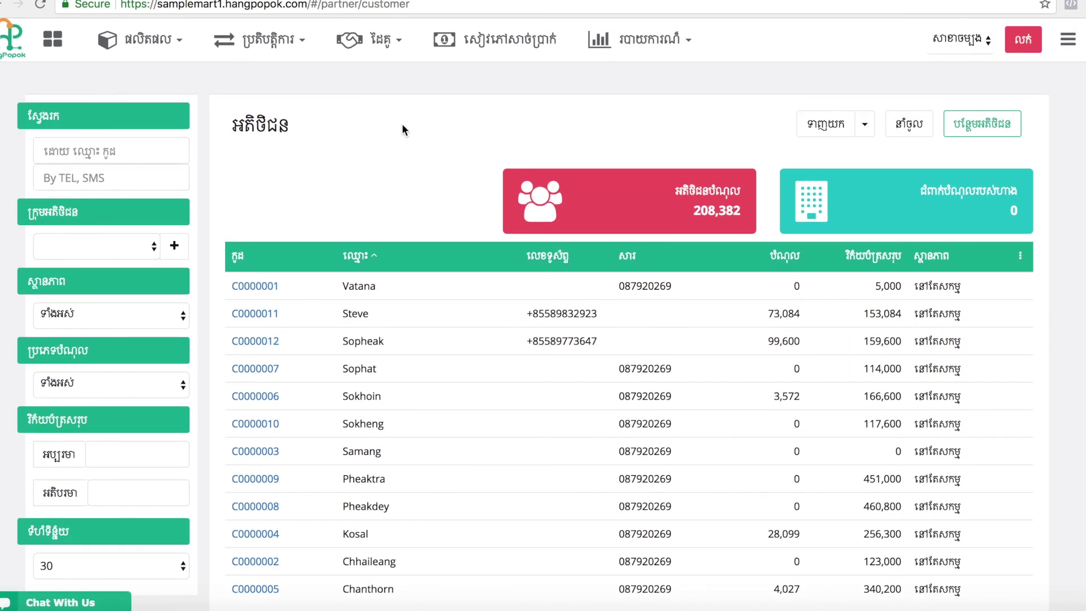